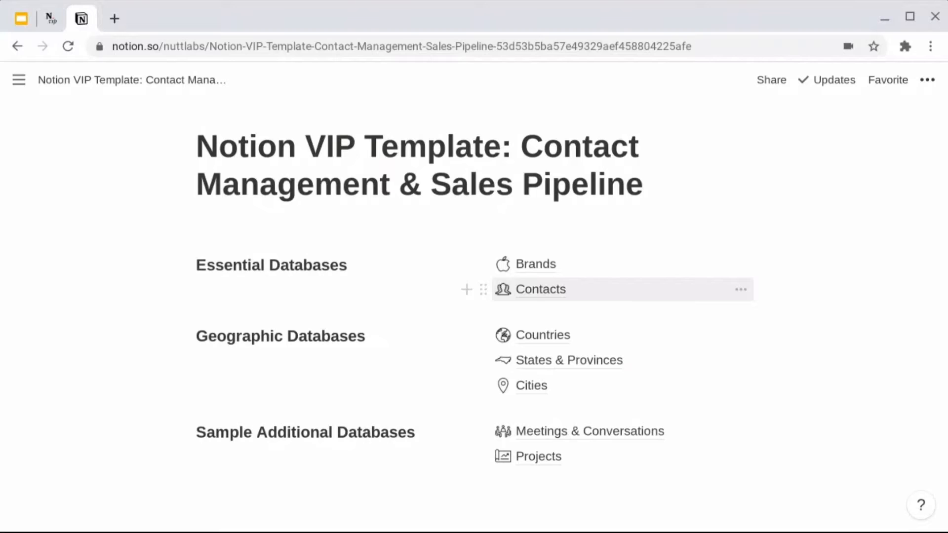
# Open the Cities database in its Table view and check which properties that view shows.
pyautogui.click(531, 389)
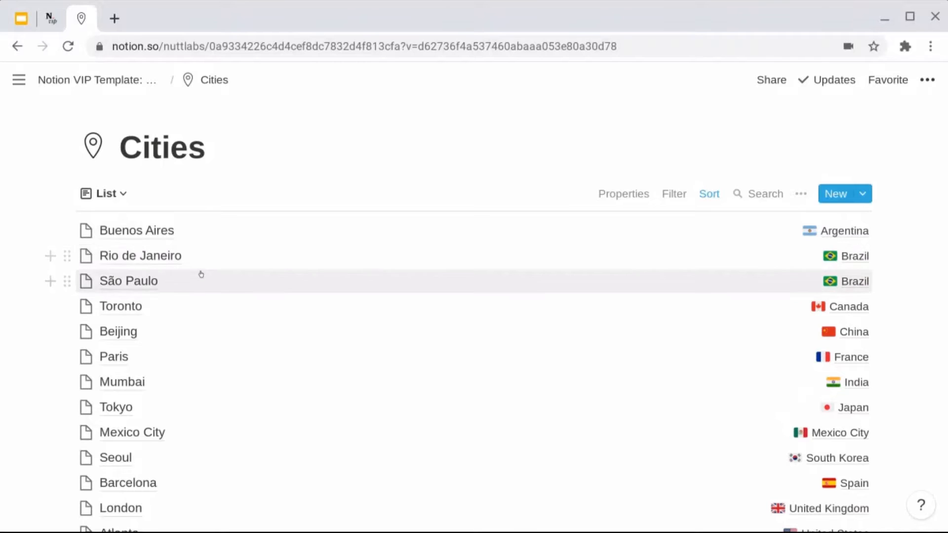
pyautogui.scroll(-1, 203, 281)
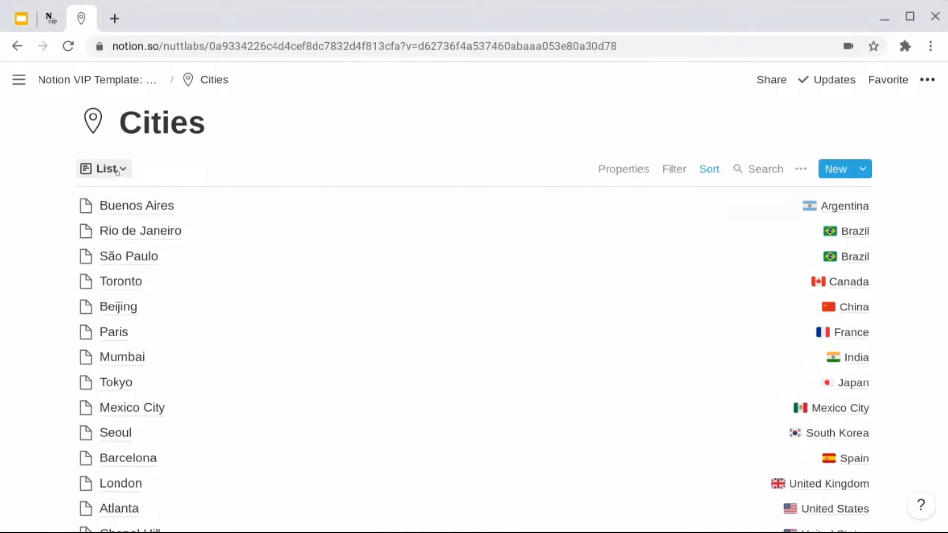
pyautogui.click(117, 170)
pyautogui.click(107, 251)
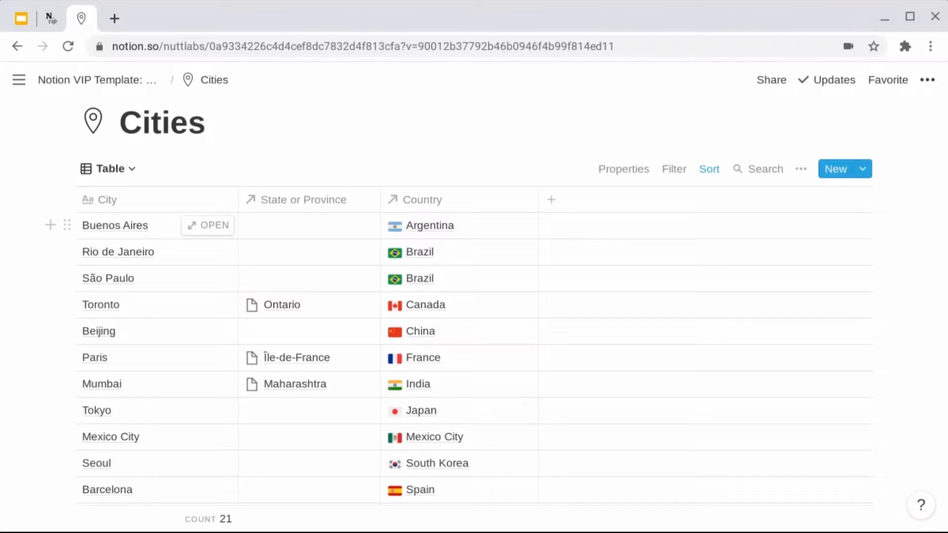
pyautogui.click(622, 169)
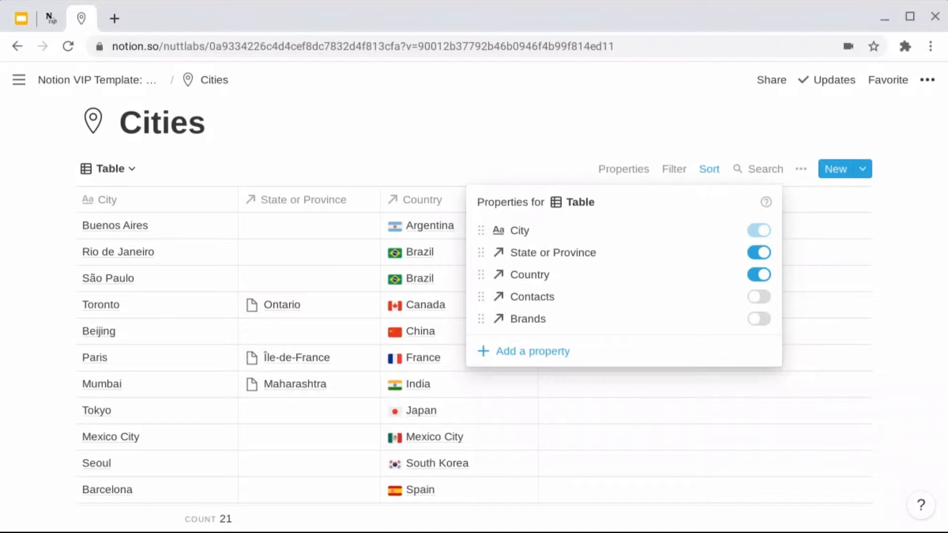
pyautogui.click(464, 153)
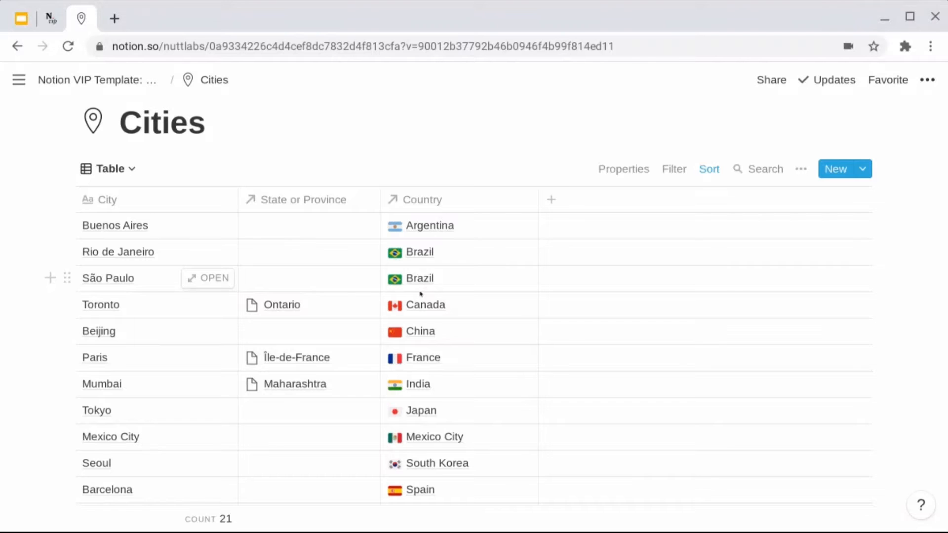
# Open the New York entry of the Cities table as a full page.
pyautogui.scroll(-3, 420, 293)
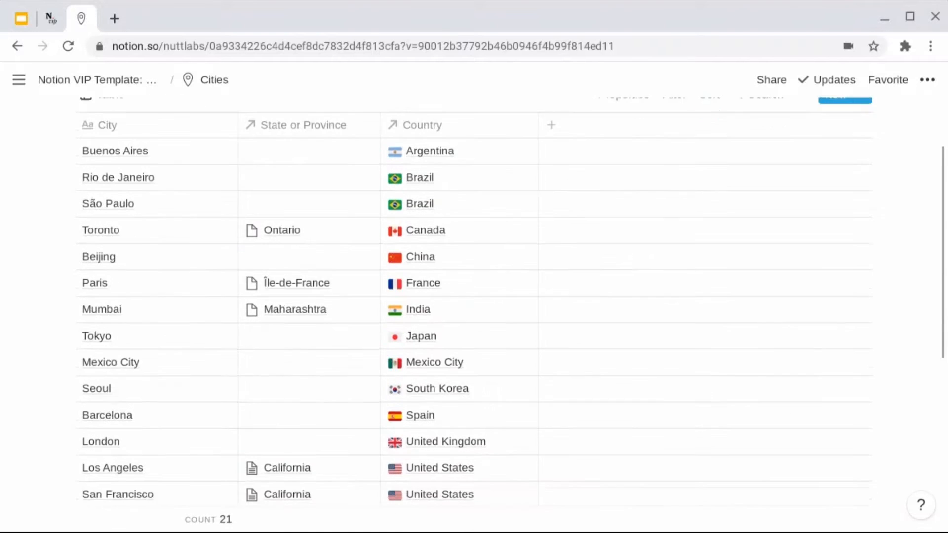
pyautogui.scroll(-3, 218, 441)
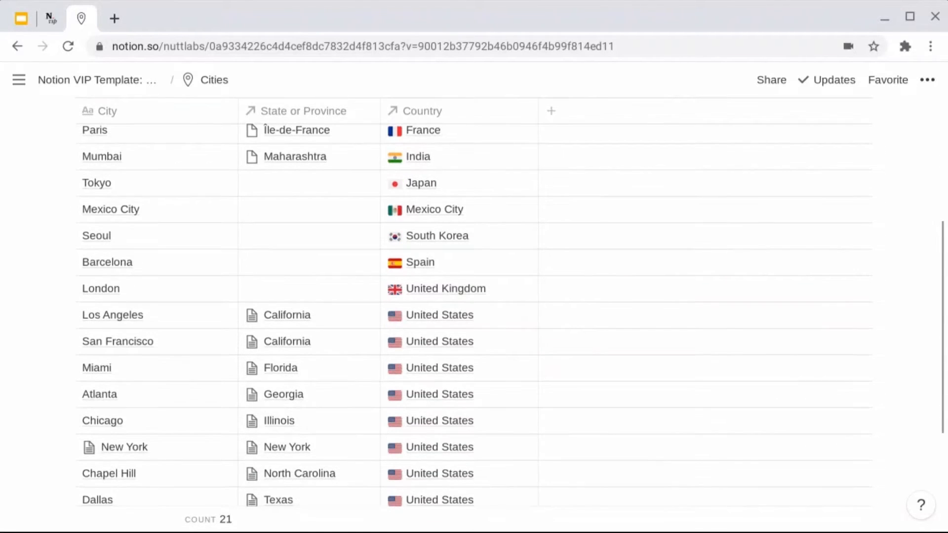
pyautogui.click(218, 446)
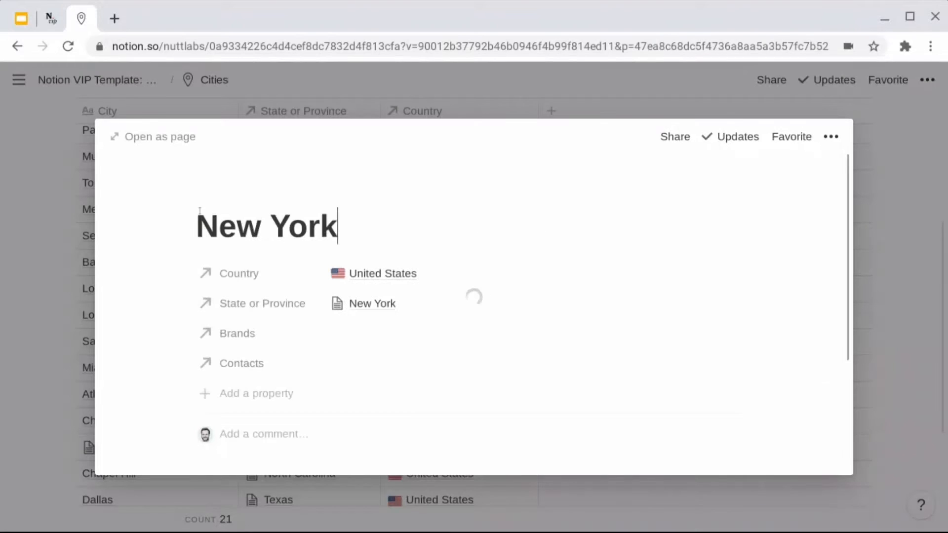
pyautogui.click(164, 136)
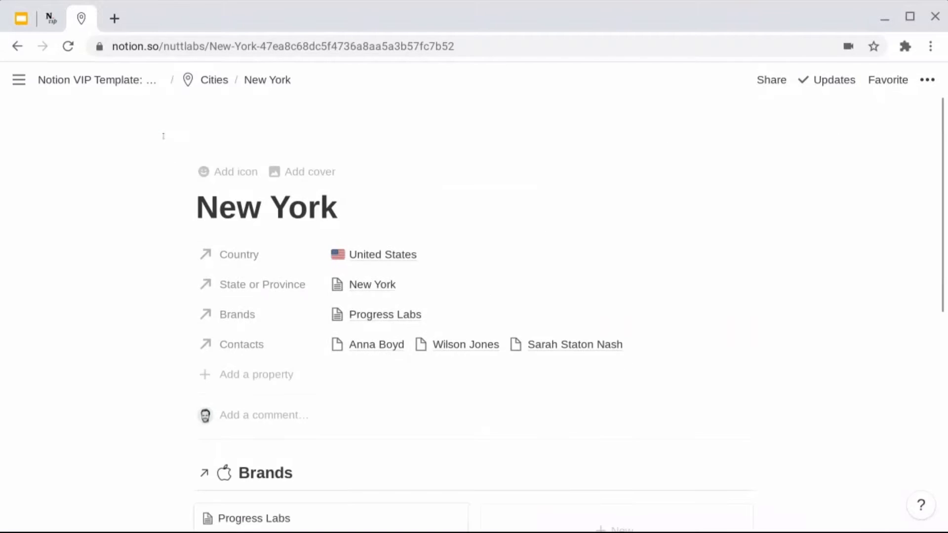
# Look through the linked Brands and Contacts galleries on the New York page.
pyautogui.scroll(-2, 179, 319)
pyautogui.scroll(-4, 180, 321)
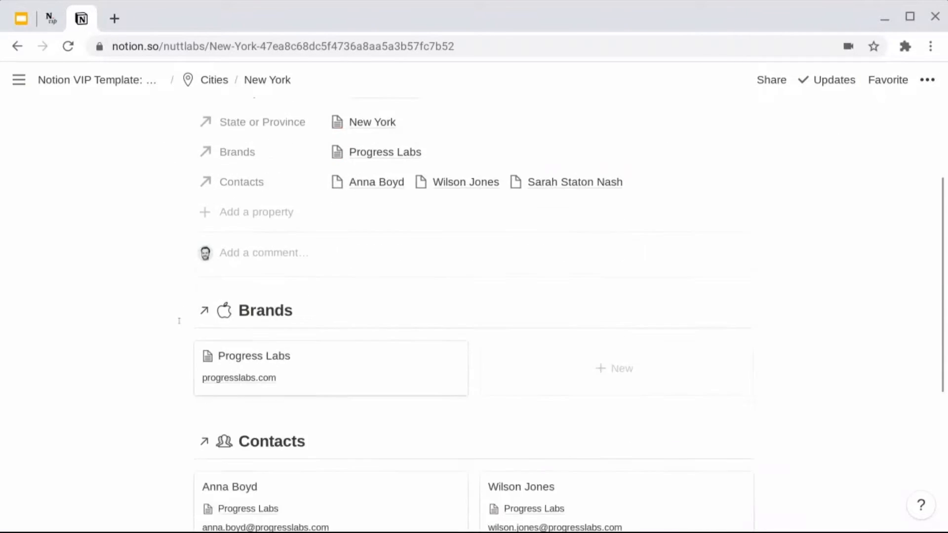
pyautogui.scroll(-1, 474, 358)
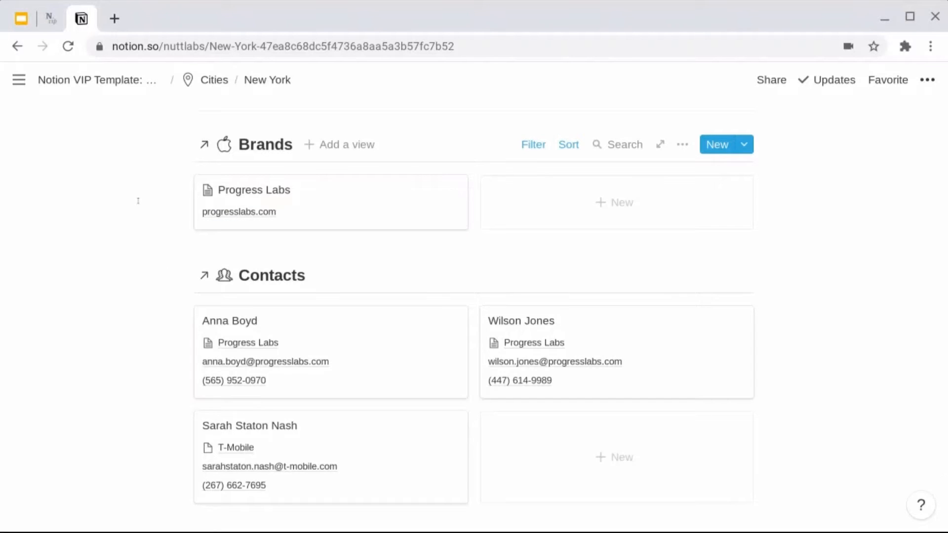
pyautogui.scroll(1, 138, 201)
pyautogui.scroll(-1, 133, 237)
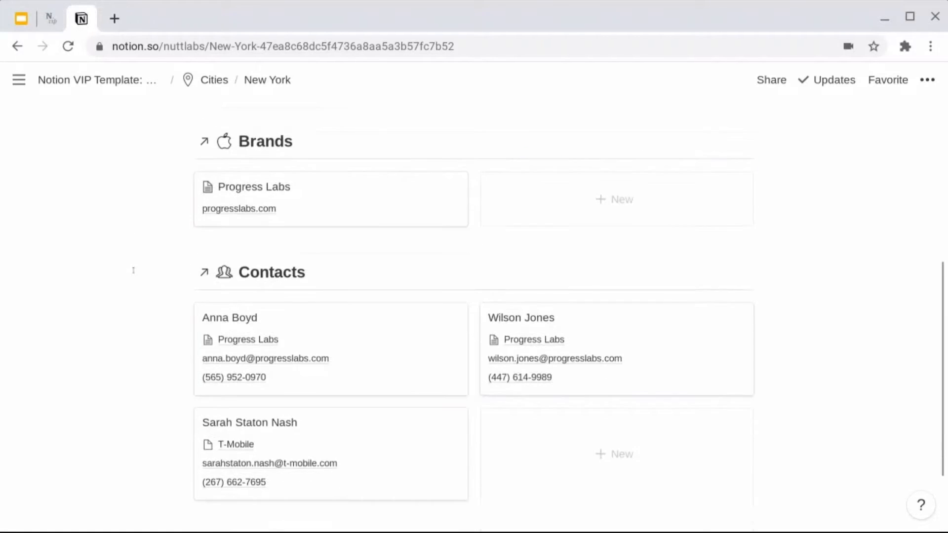
pyautogui.scroll(-2, 203, 246)
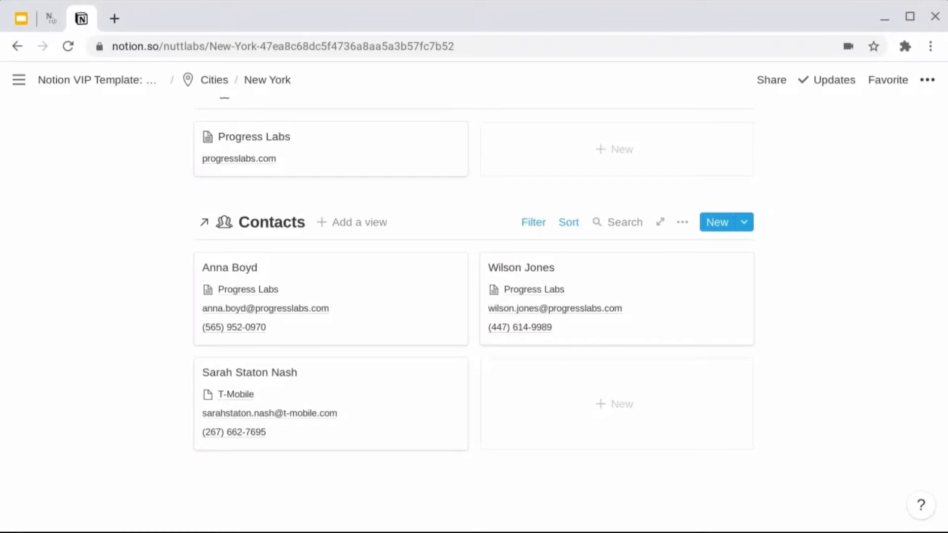
pyautogui.scroll(3, 354, 329)
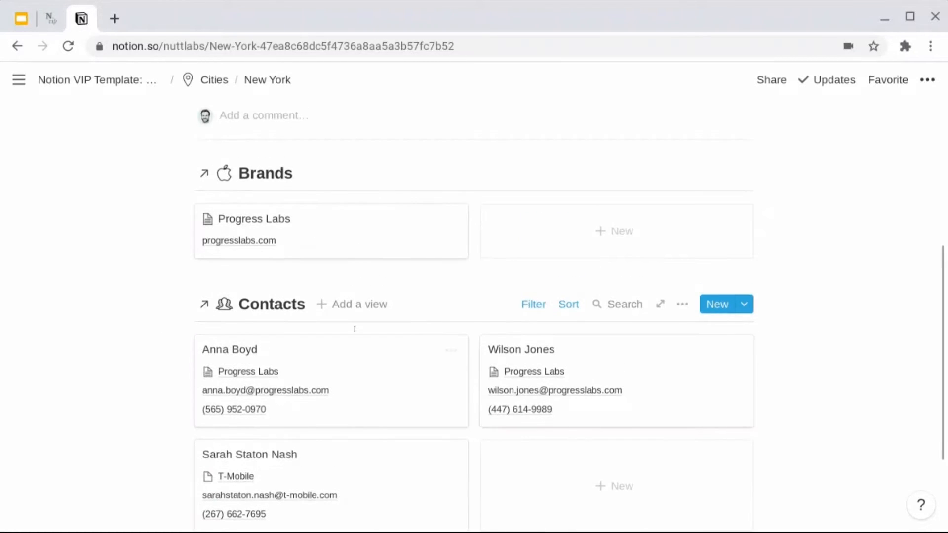
# Check the filter applied to the Contacts gallery on the New York page, then close the filter settings.
pyautogui.click(532, 305)
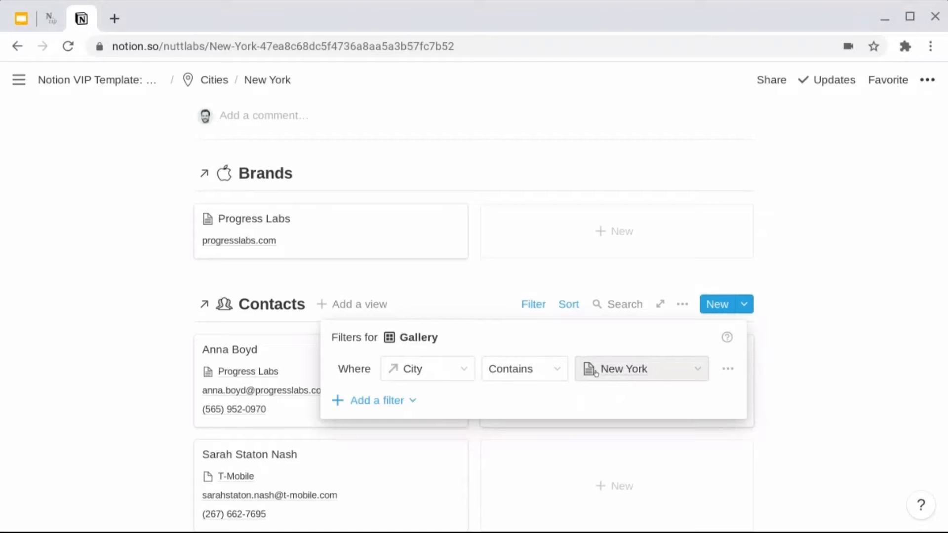
pyautogui.click(123, 369)
pyautogui.scroll(1, 122, 368)
pyautogui.scroll(3, 122, 369)
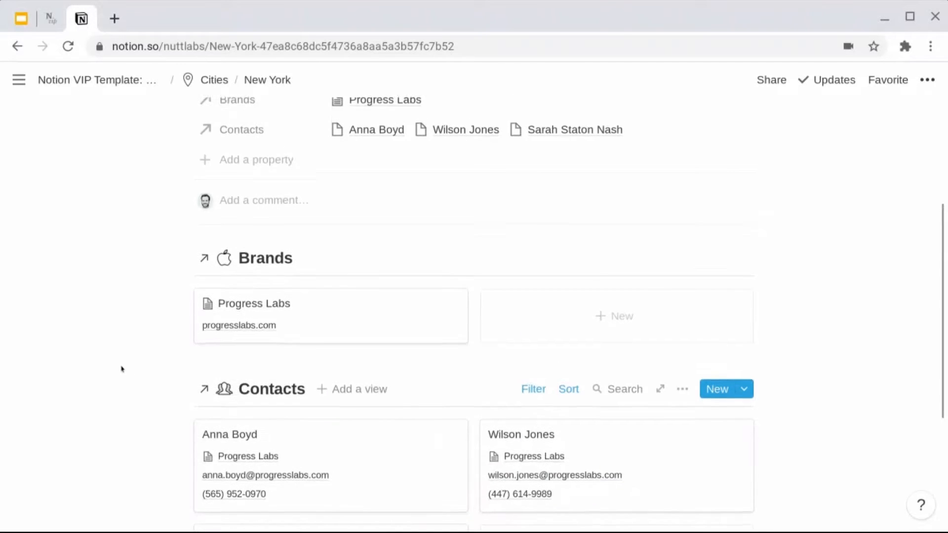
pyautogui.scroll(1, 474, 296)
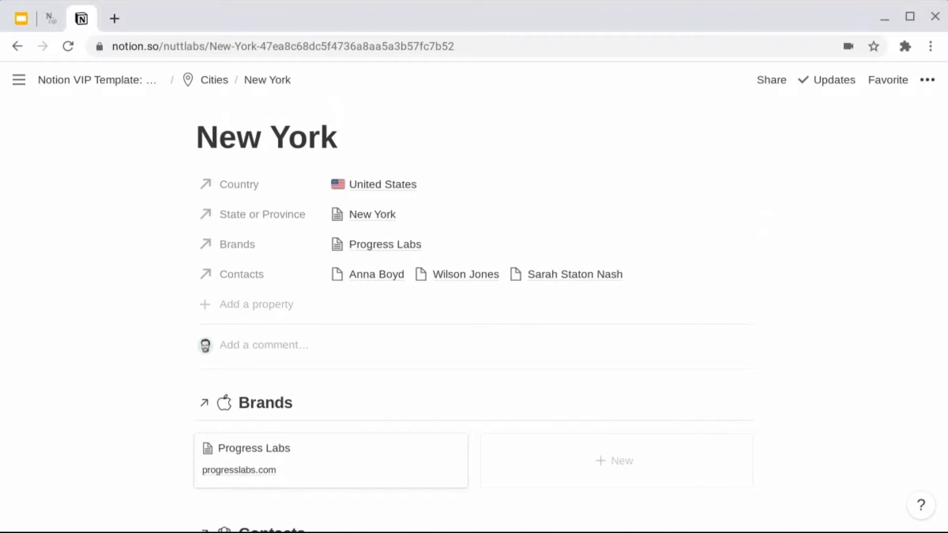
# Return to the Cities database and open its City template for editing.
pyautogui.click(214, 79)
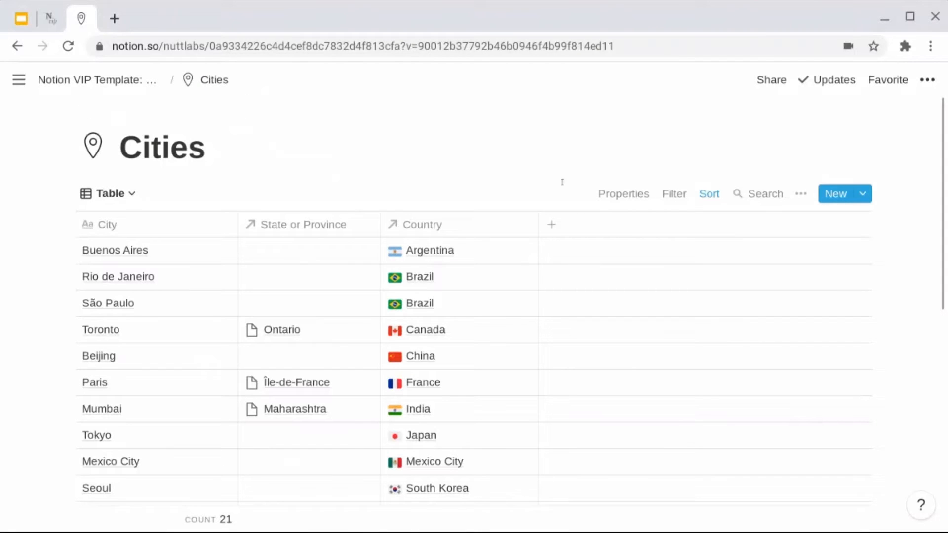
pyautogui.click(861, 197)
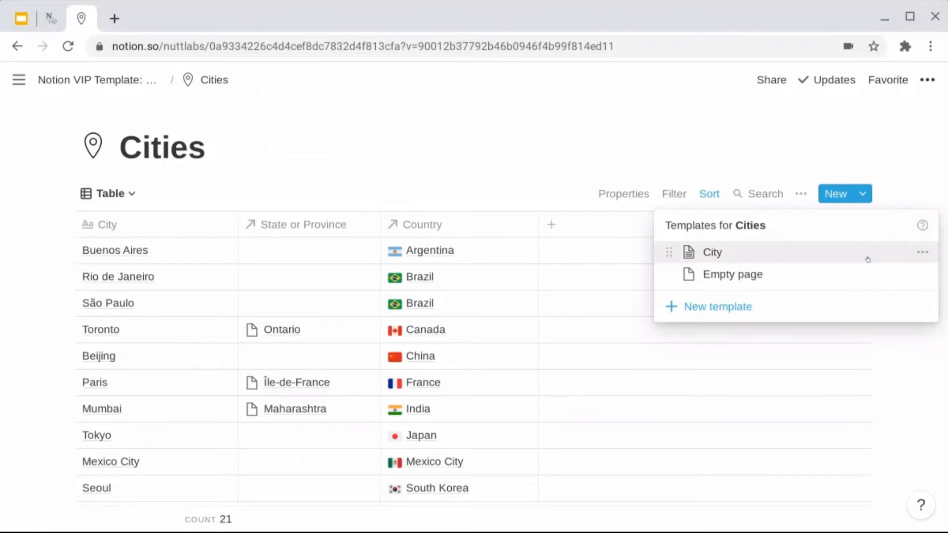
pyautogui.click(921, 251)
pyautogui.click(843, 236)
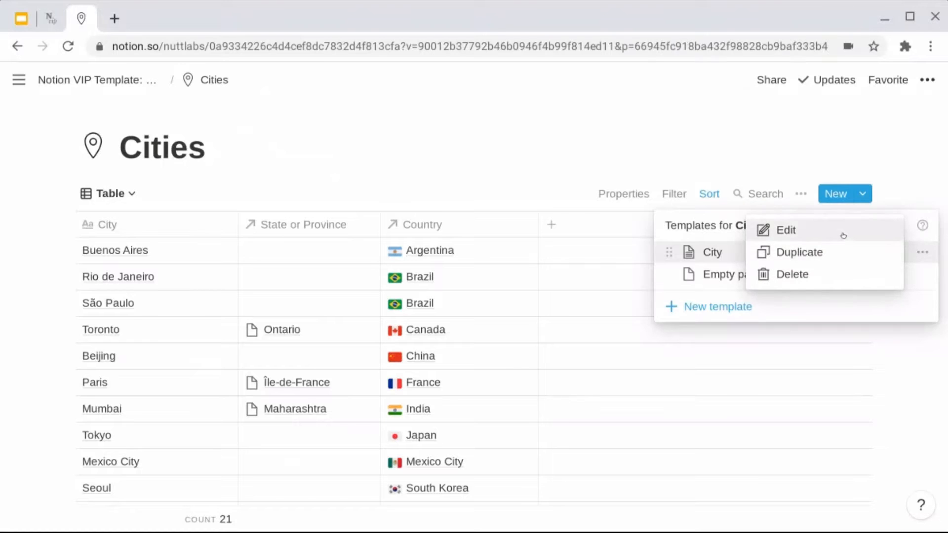
# Inspect the Contacts gallery's filter in the City template and close the template.
pyautogui.scroll(-3, 380, 346)
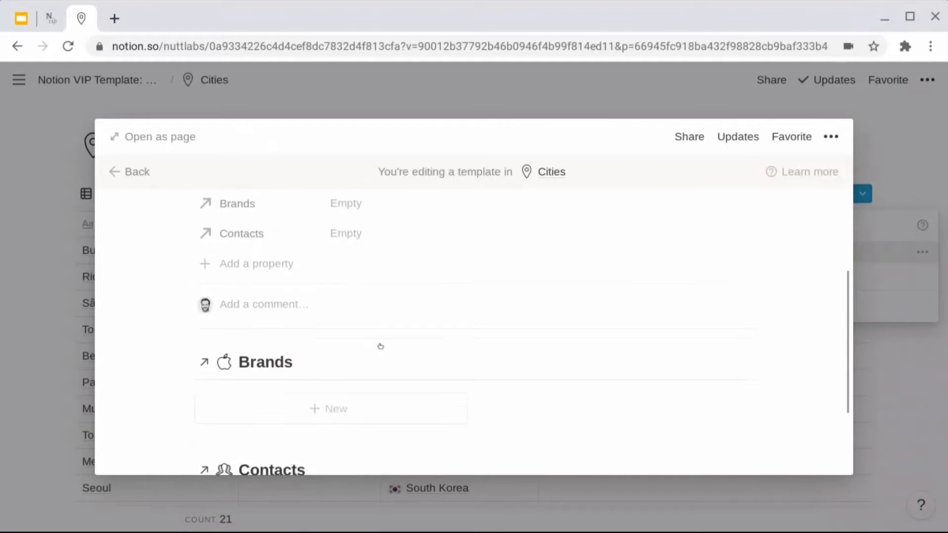
pyautogui.scroll(-3, 380, 346)
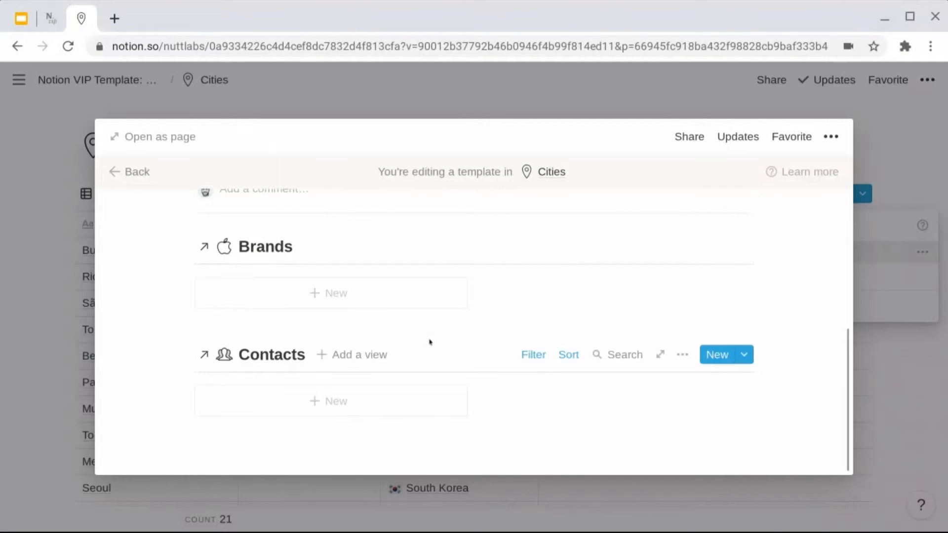
pyautogui.click(533, 354)
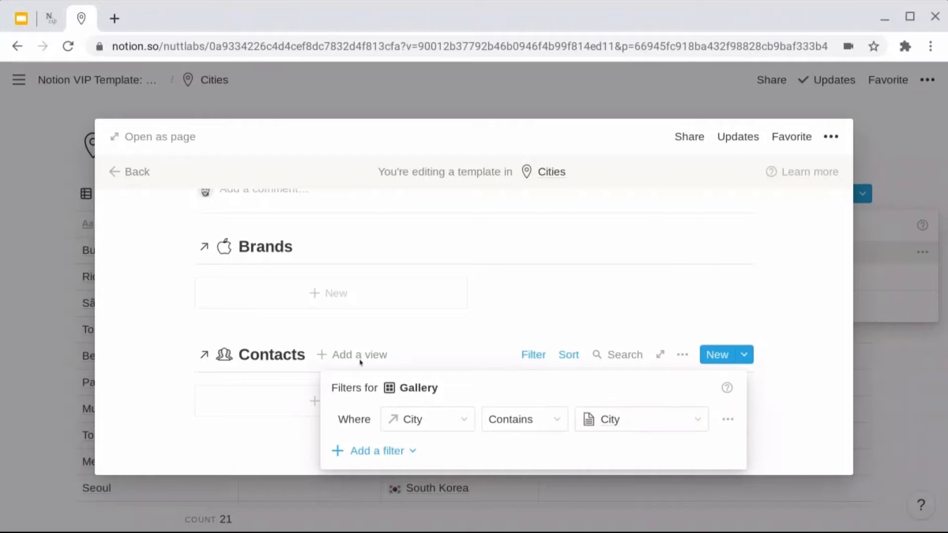
pyautogui.click(252, 332)
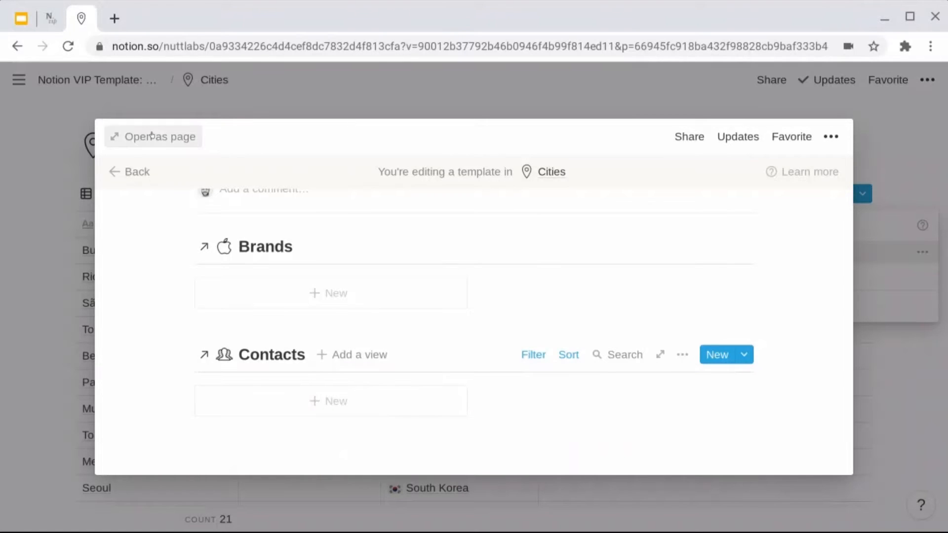
pyautogui.click(164, 104)
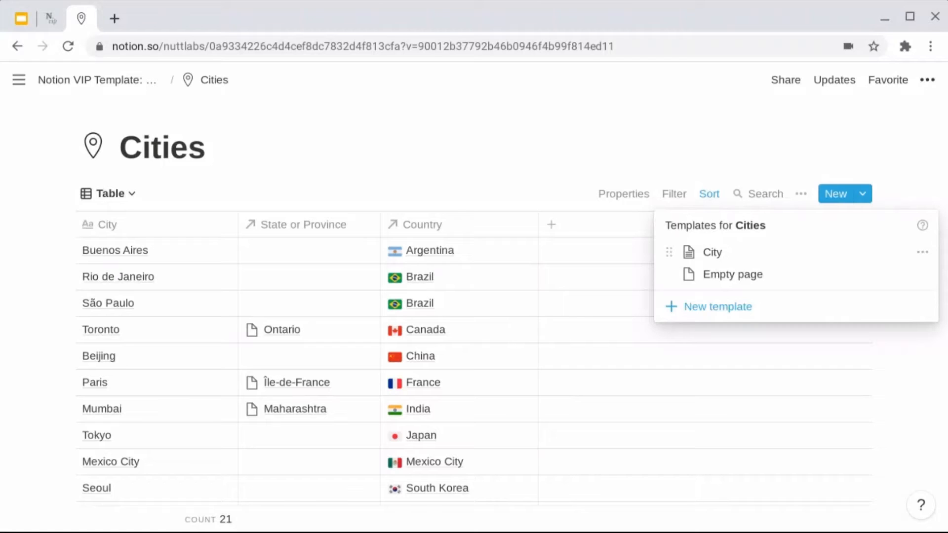
# Go back to the main template page, open the Countries database and switch it to the Table view.
pyautogui.click(124, 81)
pyautogui.click(127, 80)
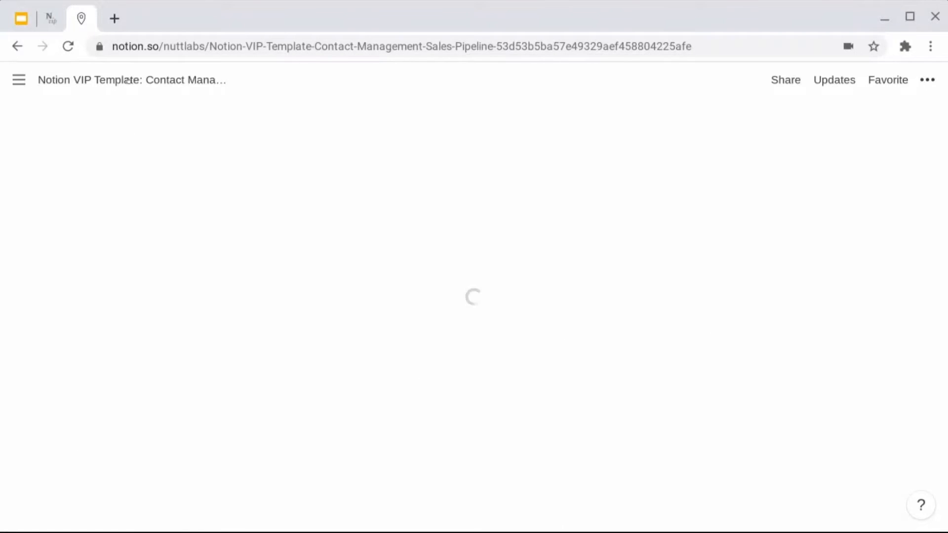
pyautogui.click(524, 399)
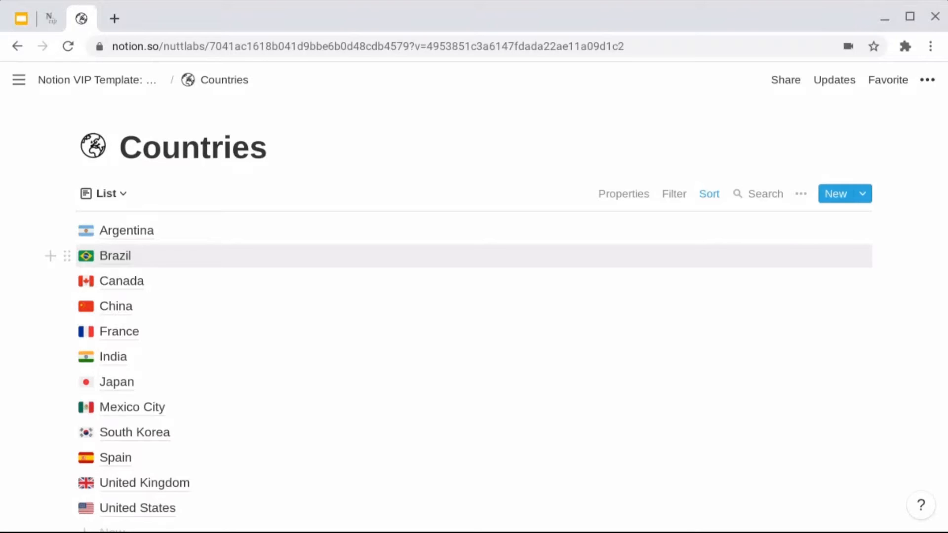
pyautogui.click(116, 199)
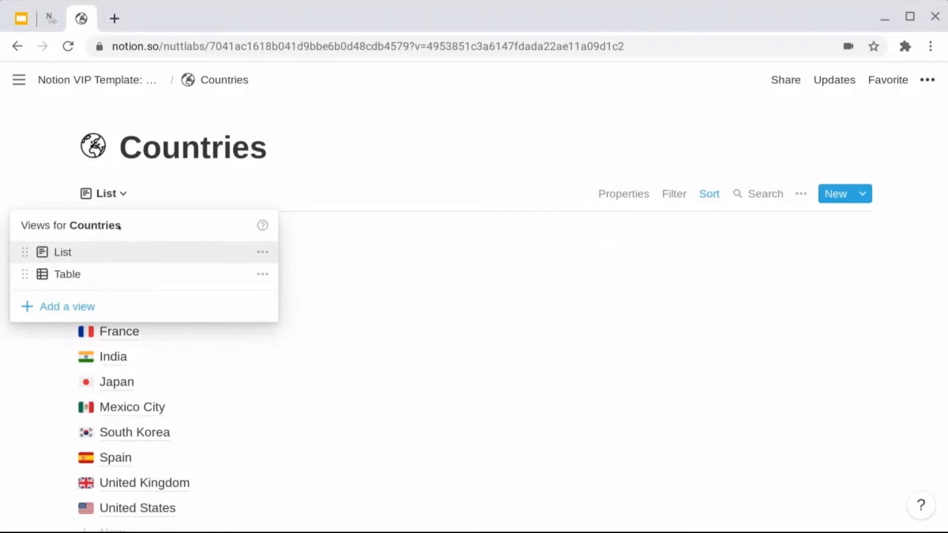
pyautogui.click(115, 269)
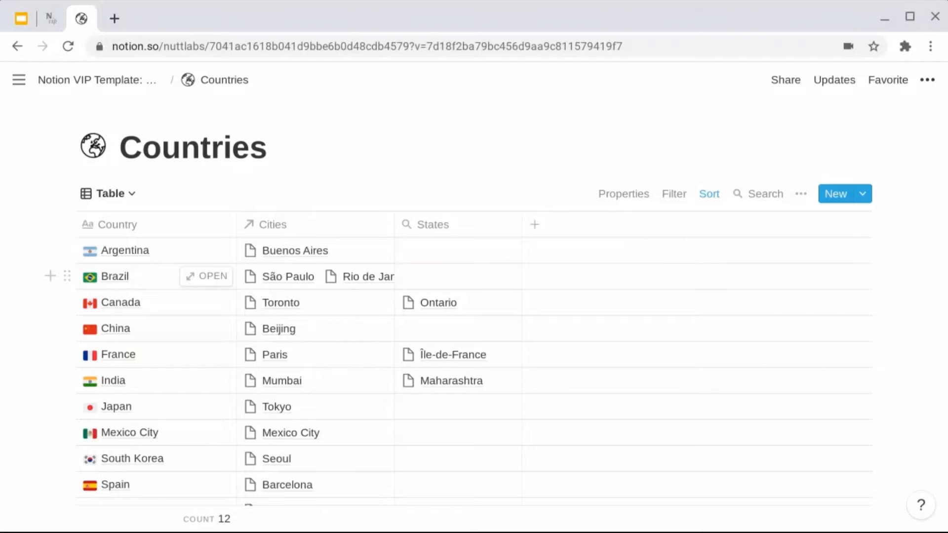
# Inspect the rollup configuration of the States property in the Countries table.
pyautogui.scroll(-1, 300, 237)
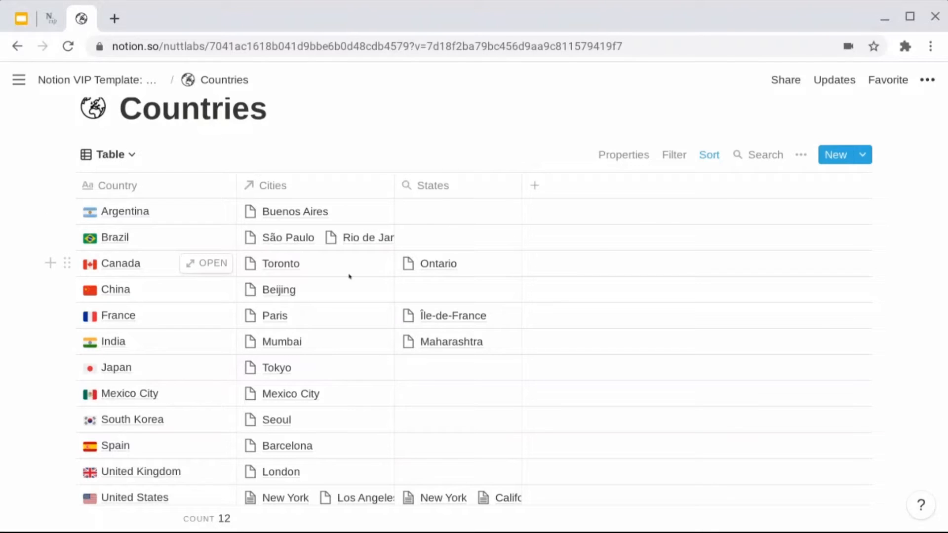
pyautogui.click(478, 232)
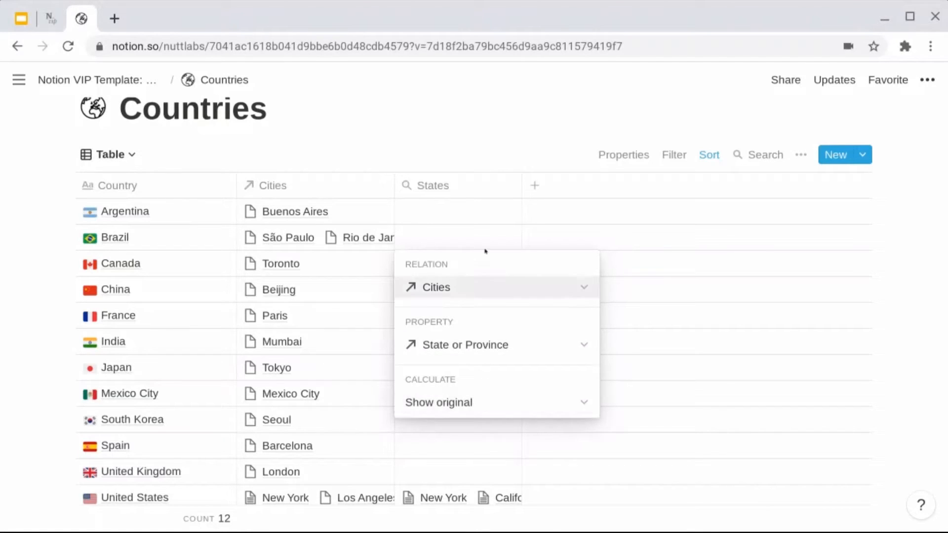
pyautogui.click(485, 143)
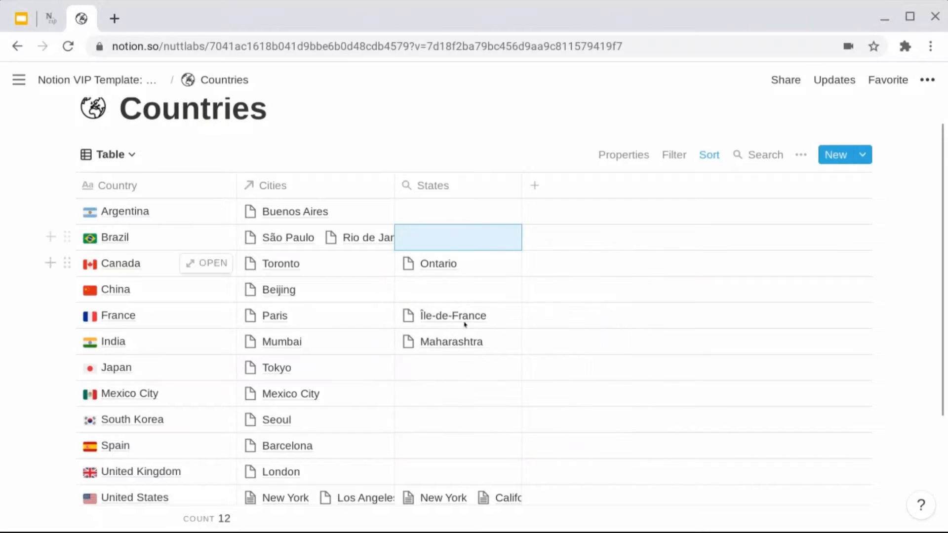
# Look over the Countries table and open the United States entry.
pyautogui.scroll(-2, 465, 357)
pyautogui.scroll(1, 462, 326)
pyautogui.scroll(1, 462, 326)
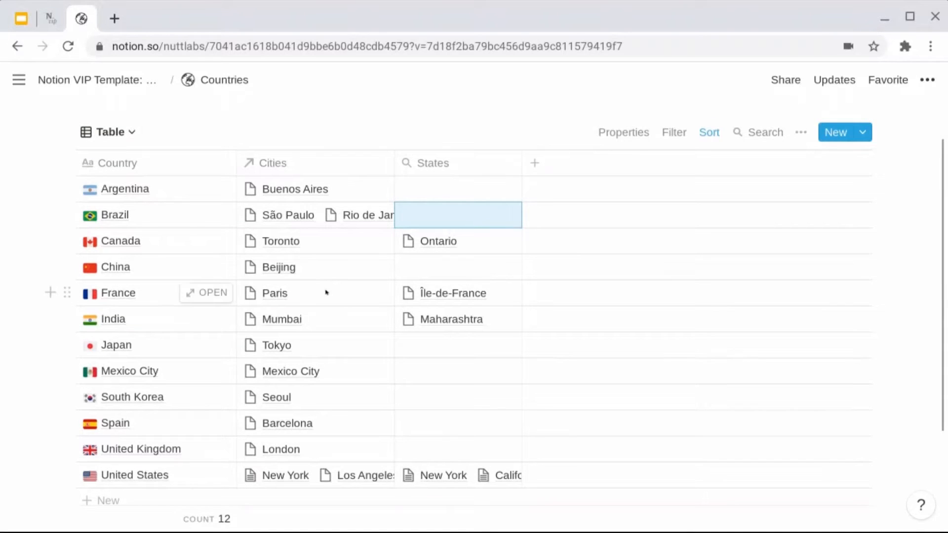
pyautogui.scroll(-1, 326, 298)
pyautogui.scroll(1, 326, 305)
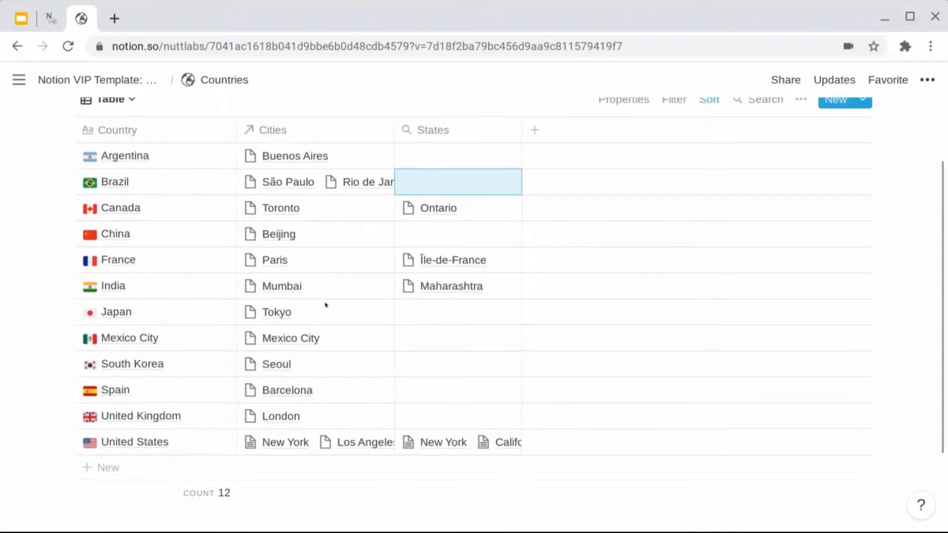
pyautogui.click(210, 443)
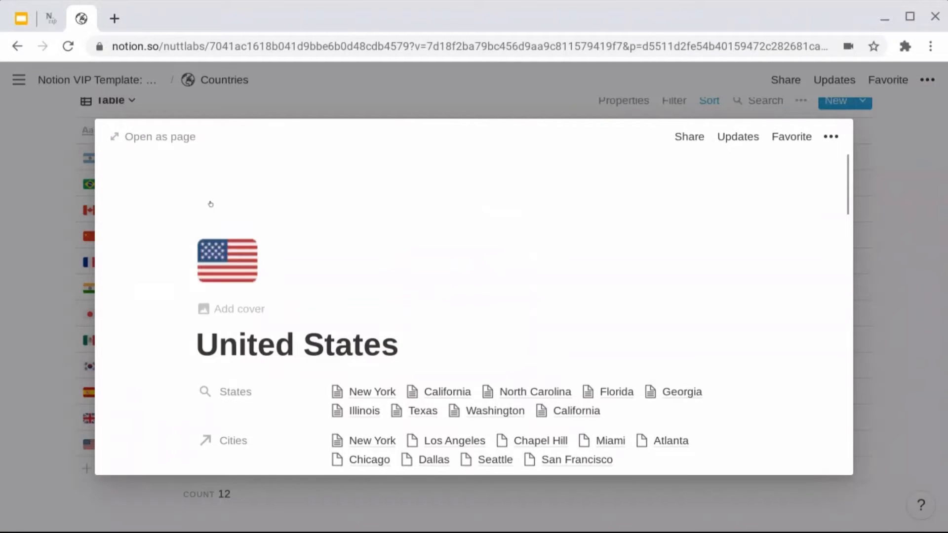
# Open the United States entry as a full page and examine its States and Cities properties and its Brands and Contacts galleries.
pyautogui.click(165, 137)
pyautogui.scroll(-3, 240, 259)
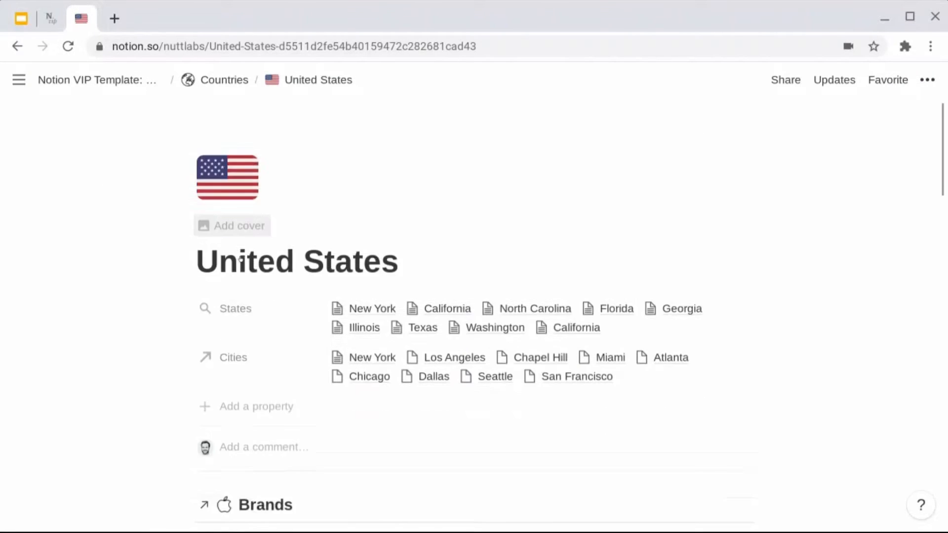
pyautogui.scroll(-2, 240, 260)
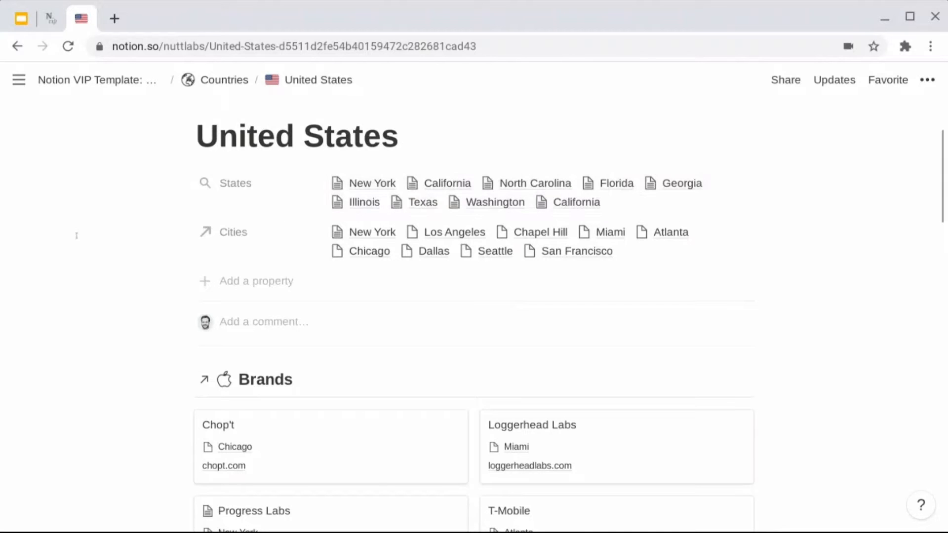
pyautogui.scroll(-4, 66, 255)
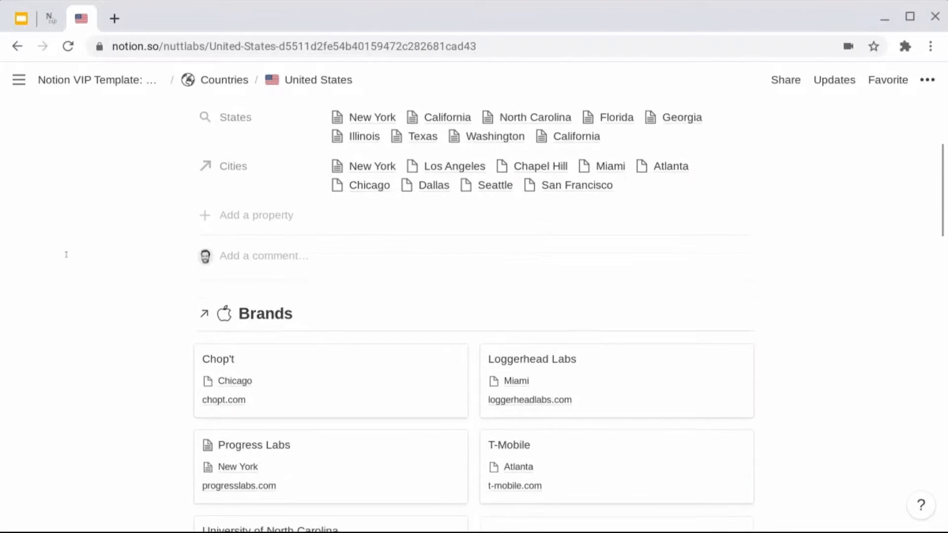
pyautogui.scroll(-1, 474, 316)
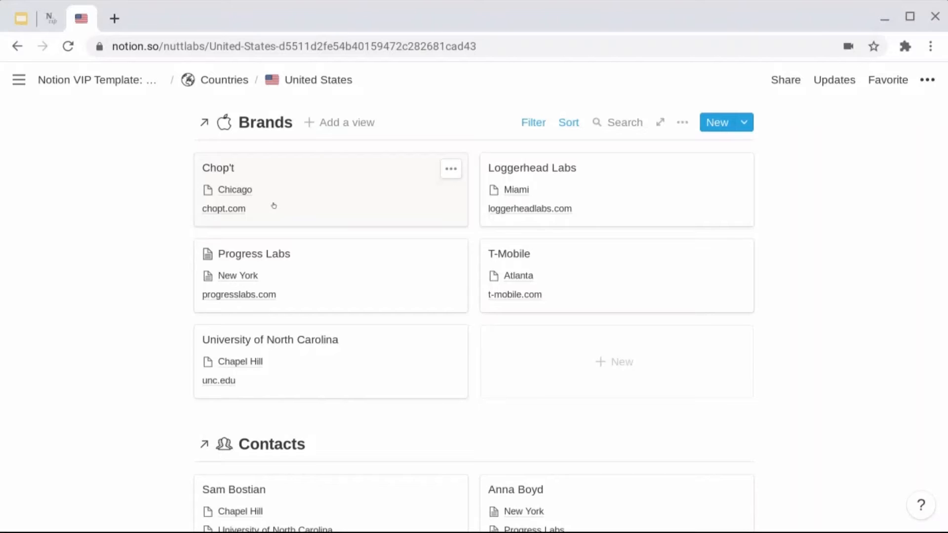
pyautogui.scroll(7, 273, 206)
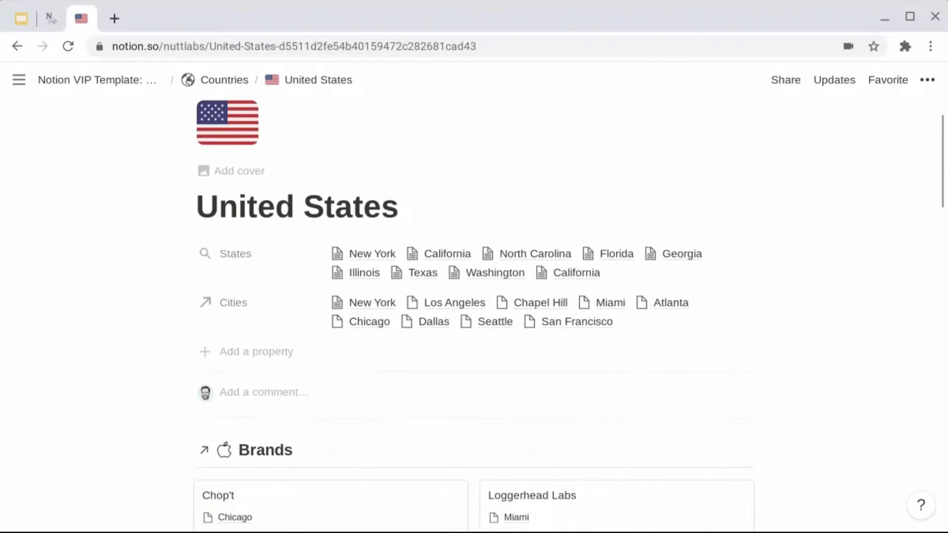
pyautogui.scroll(-3, 274, 206)
pyautogui.scroll(-4, 474, 296)
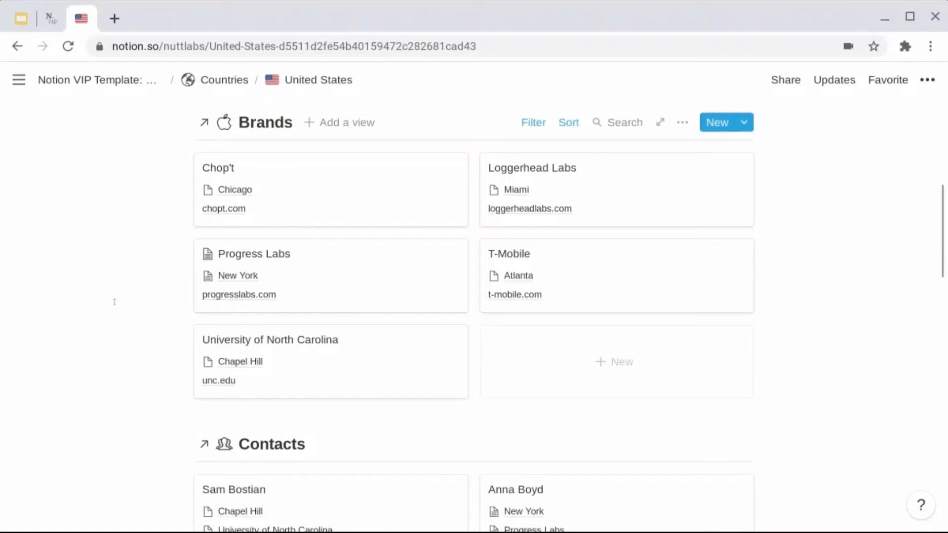
pyautogui.scroll(-3, 114, 301)
pyautogui.scroll(-5, 114, 302)
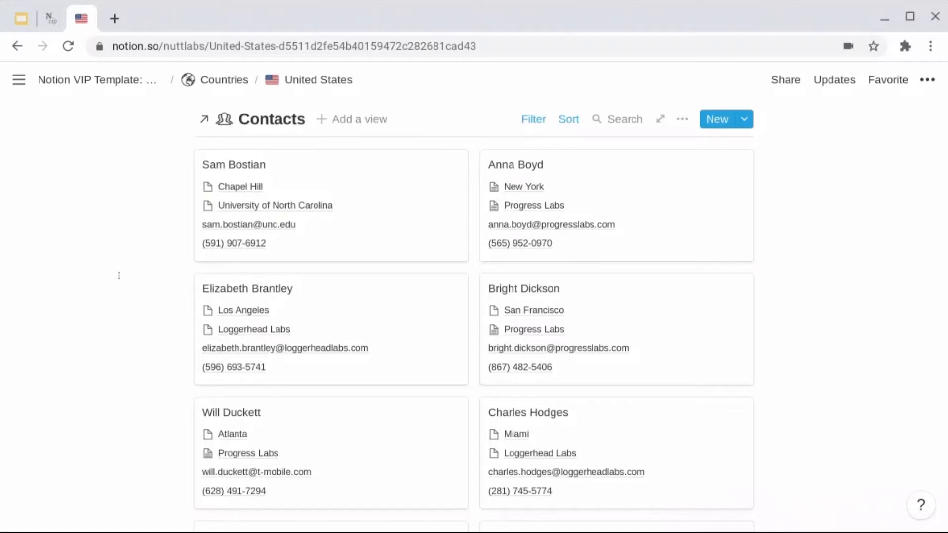
pyautogui.scroll(10, 172, 186)
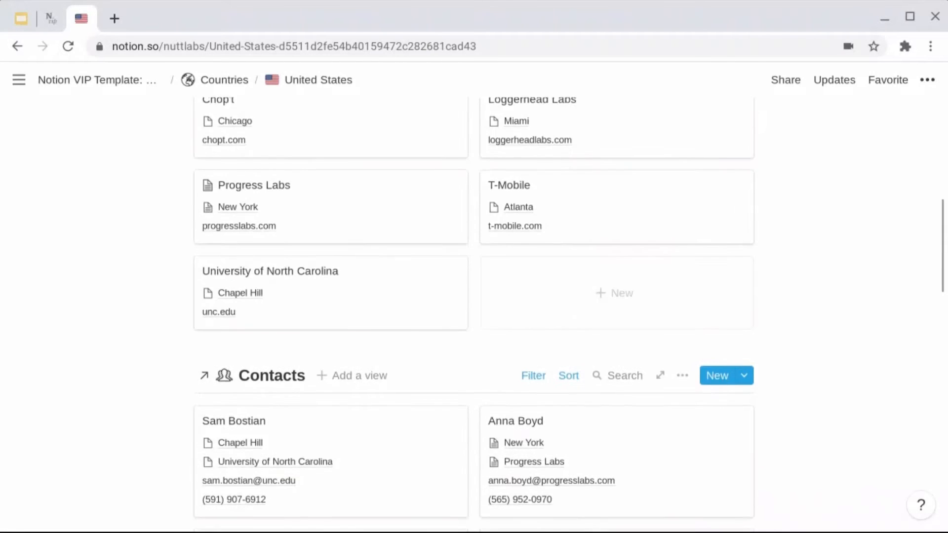
# Return to the Countries database and open its Country template for editing to look over the linked Brands and Contacts galleries.
pyautogui.click(225, 80)
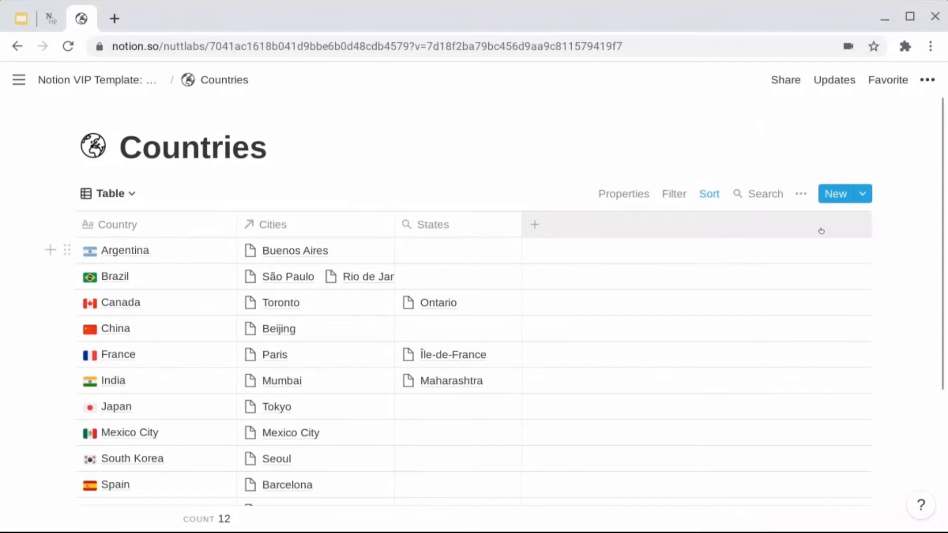
pyautogui.click(862, 195)
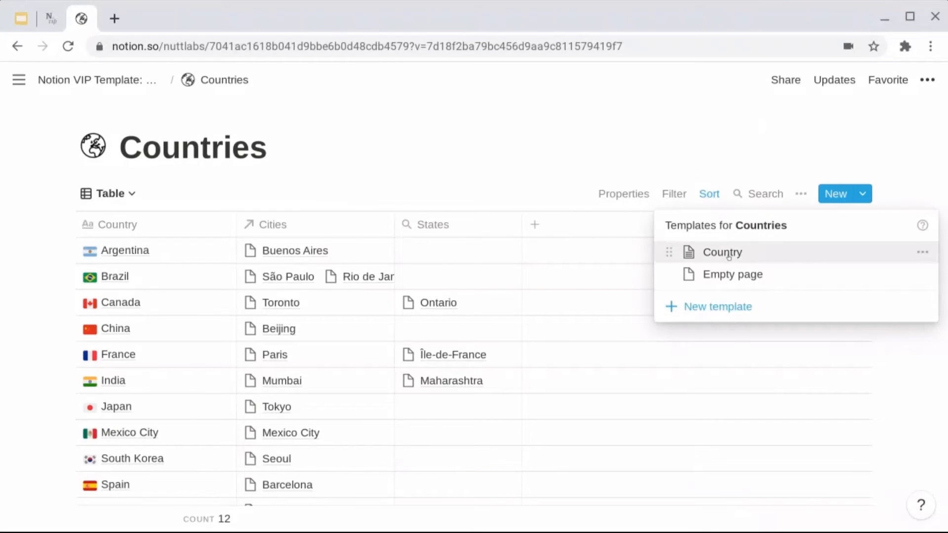
pyautogui.click(921, 252)
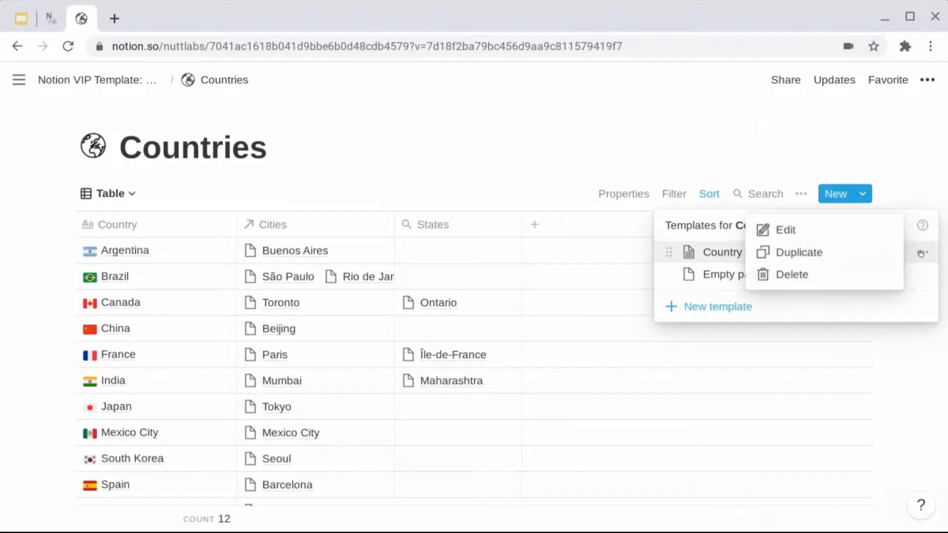
pyautogui.click(833, 230)
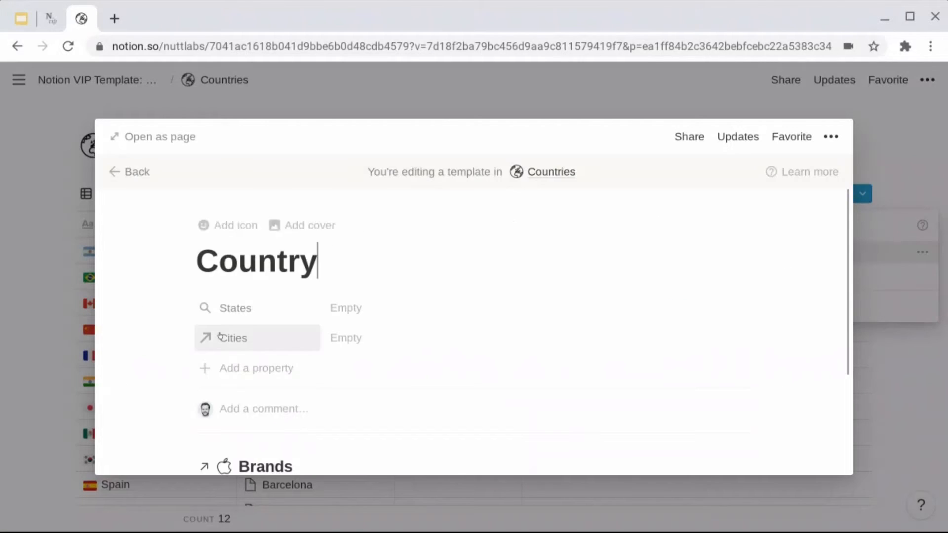
pyautogui.scroll(-3, 220, 336)
pyautogui.scroll(-2, 220, 335)
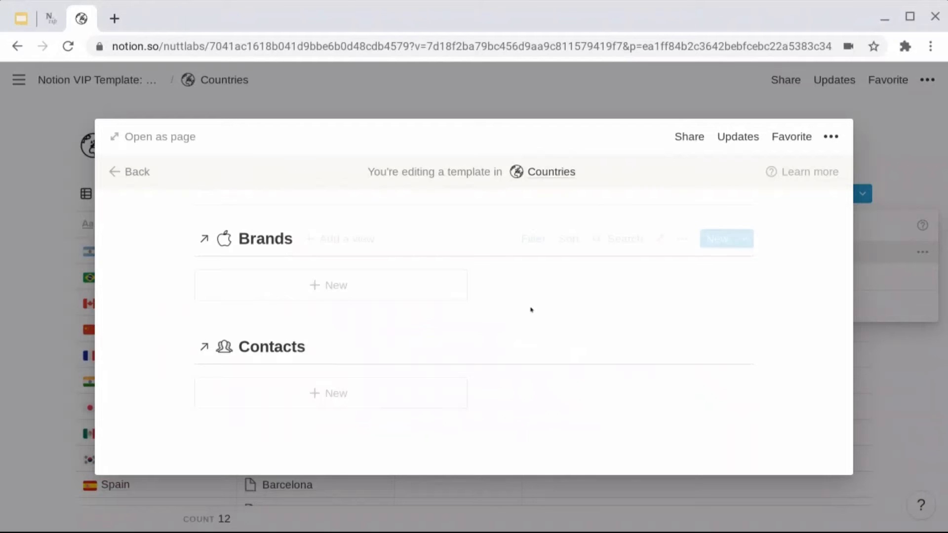
# Inspect the Brands gallery's filter in the Country template and close the template.
pyautogui.click(531, 240)
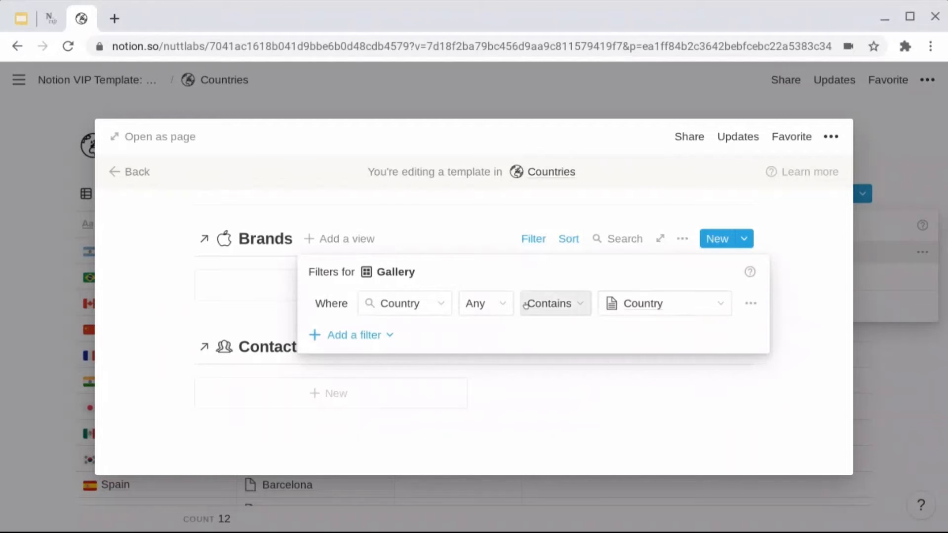
pyautogui.click(152, 273)
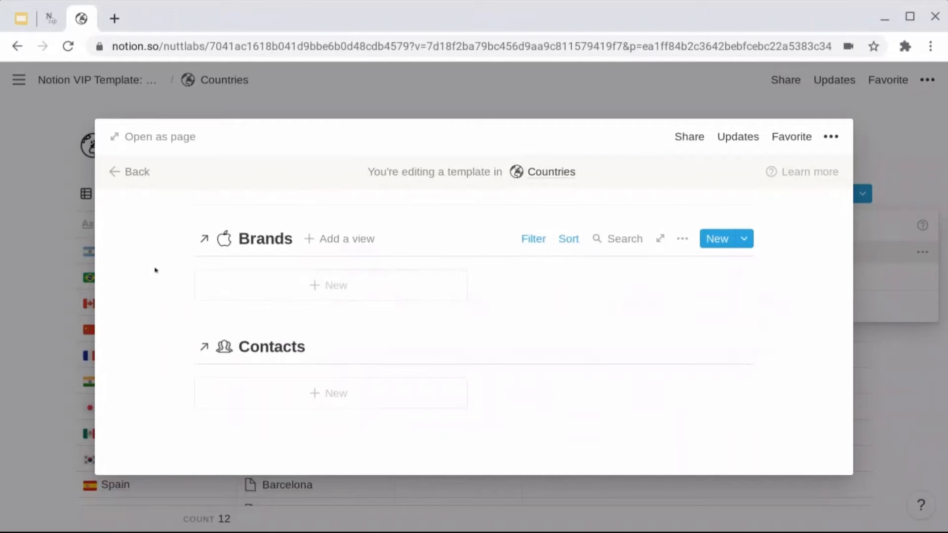
pyautogui.click(213, 104)
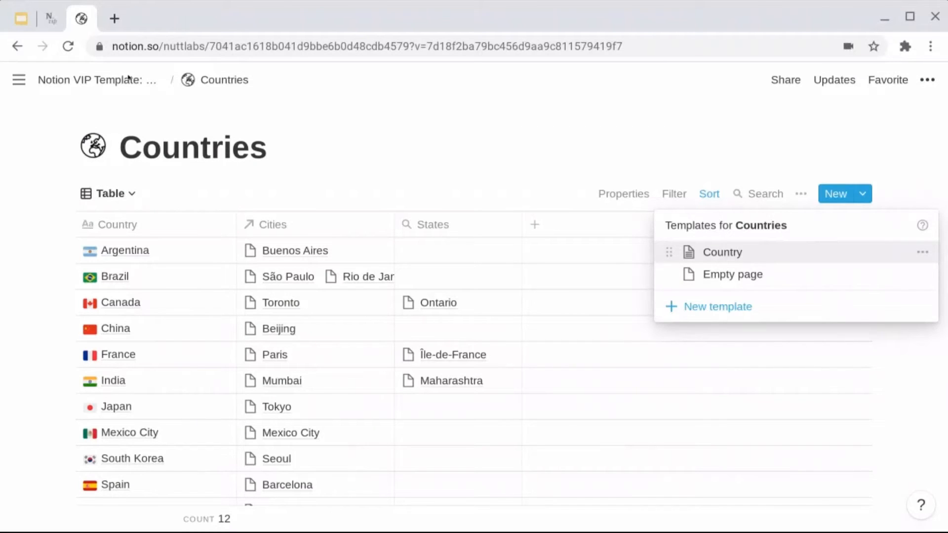
# Go back to the main template page, open the States & Provinces database and inspect the filter of its U.S. States view.
pyautogui.click(128, 78)
pyautogui.click(128, 79)
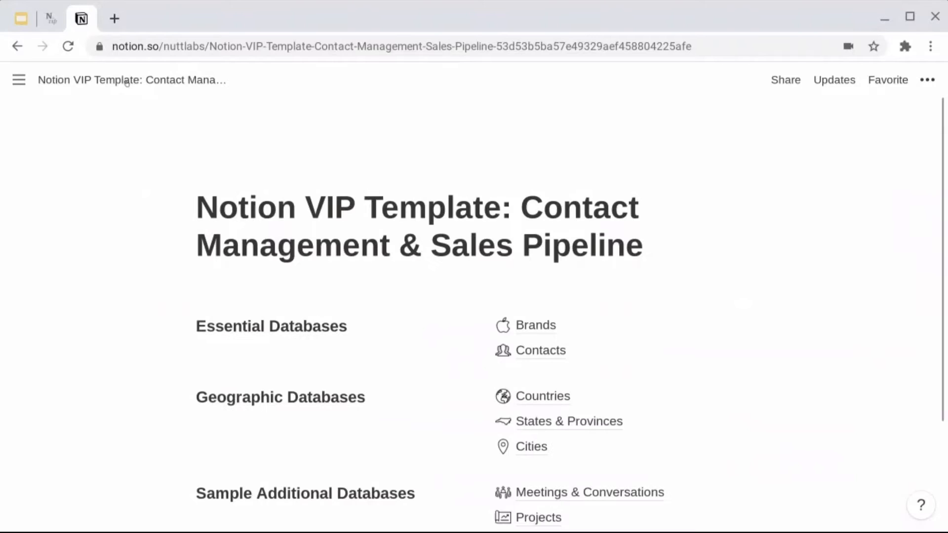
pyautogui.click(543, 421)
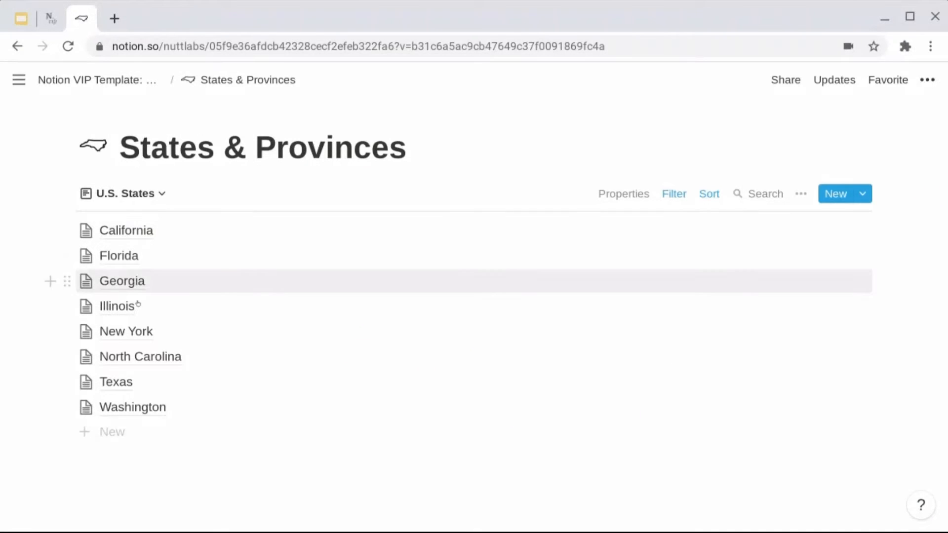
pyautogui.click(680, 193)
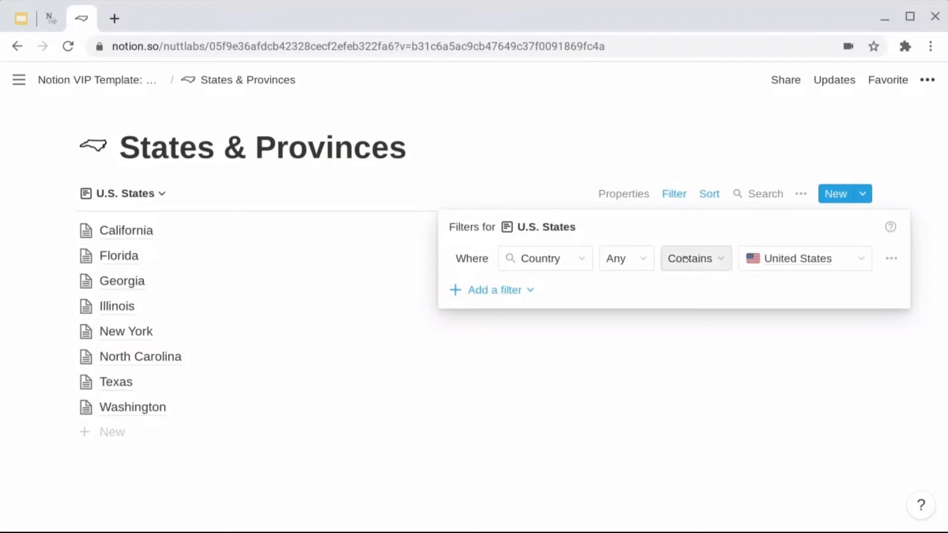
pyautogui.click(664, 156)
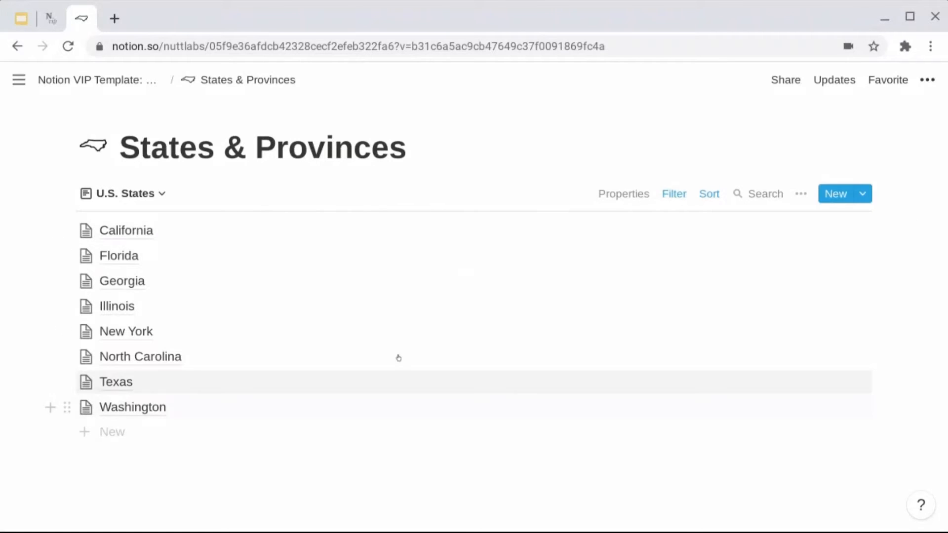
# Switch States & Provinces to the Full Table view and inspect the Country rollup configuration from the California row.
pyautogui.click(153, 200)
pyautogui.click(138, 271)
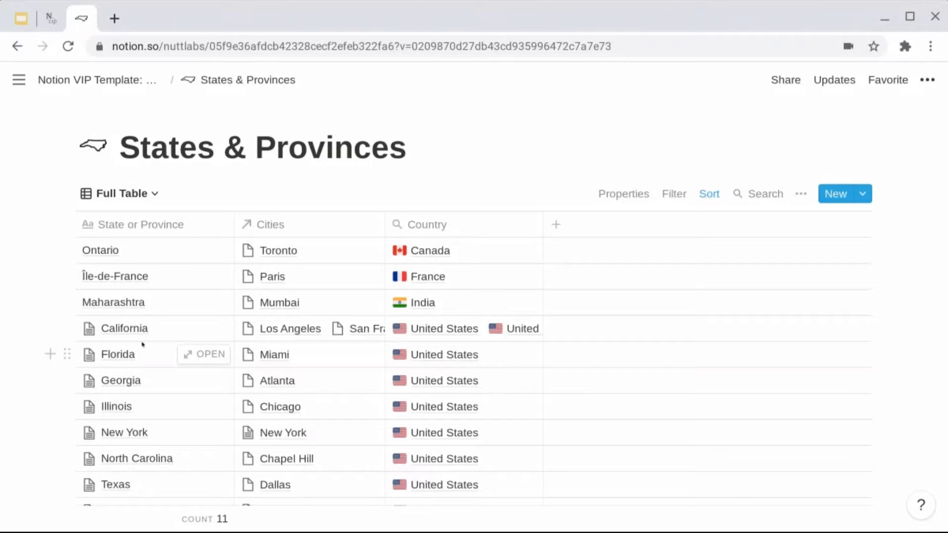
pyautogui.scroll(-2, 144, 346)
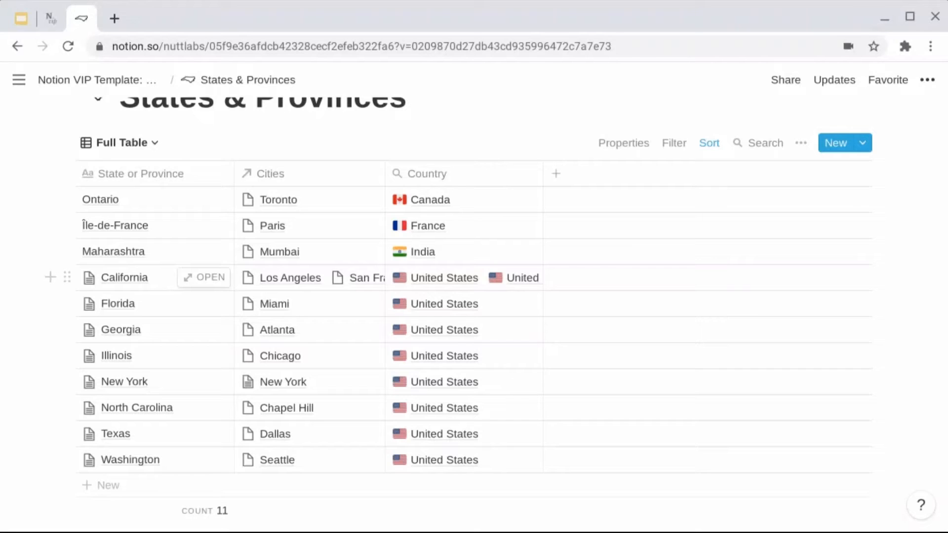
pyautogui.click(444, 277)
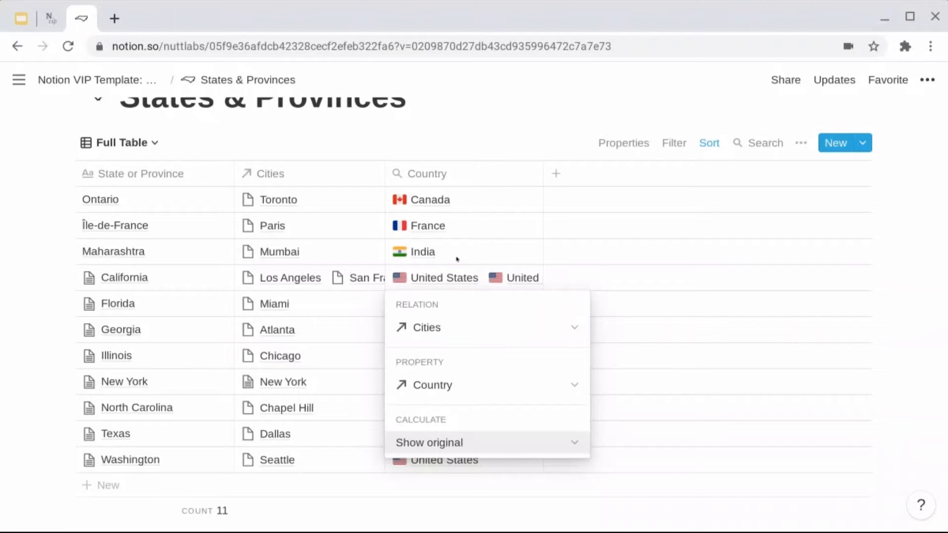
pyautogui.press('Escape')
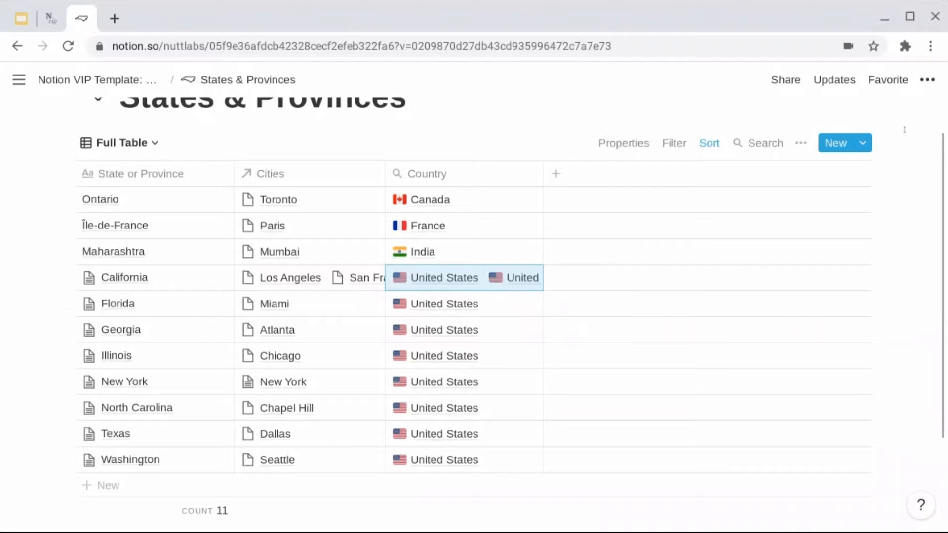
# View the list of templates available for the States & Provinces database and close it.
pyautogui.click(863, 145)
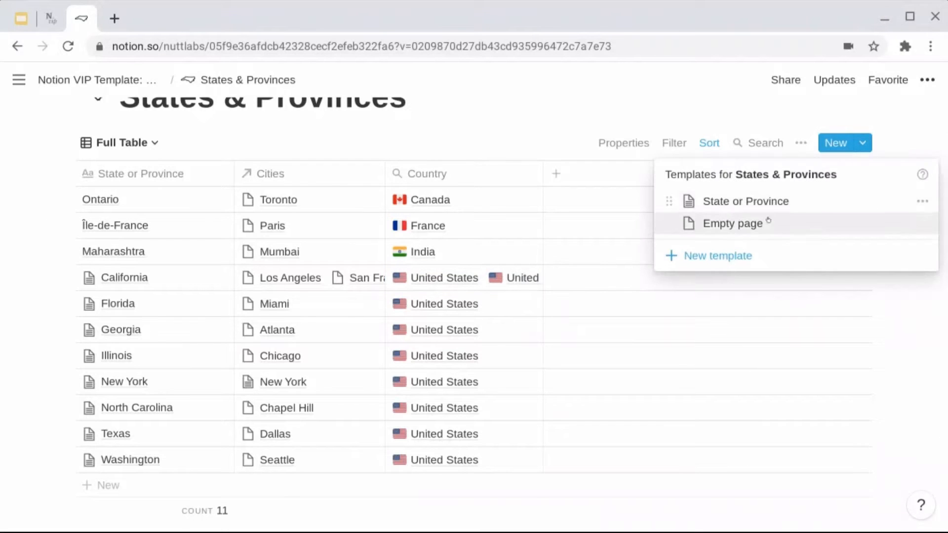
pyautogui.click(542, 133)
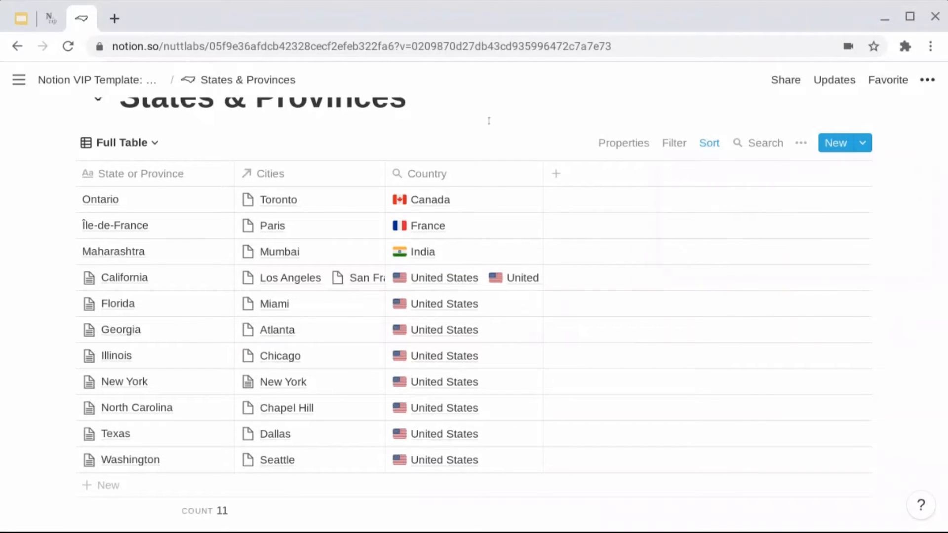
pyautogui.scroll(1, 466, 129)
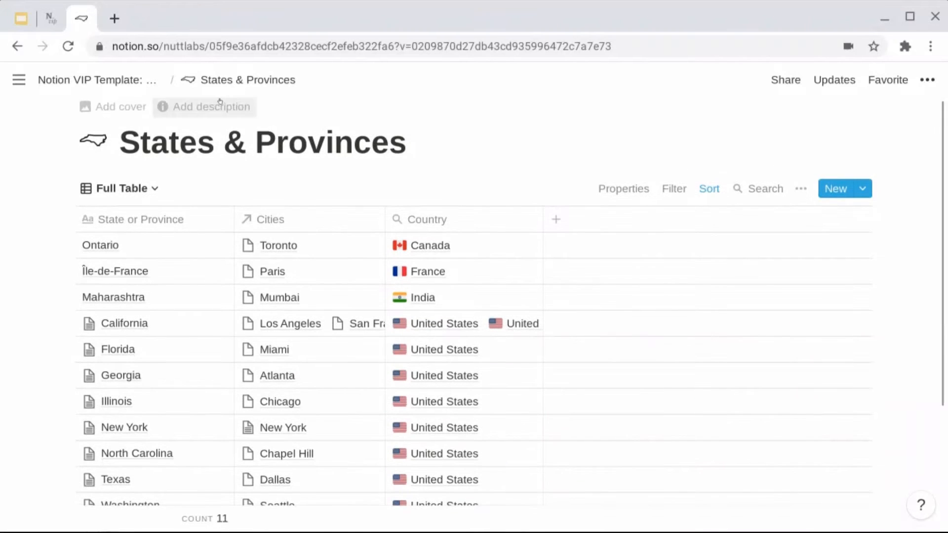
# Go back to the main template page, open the Brands database and review its list of views.
pyautogui.click(130, 79)
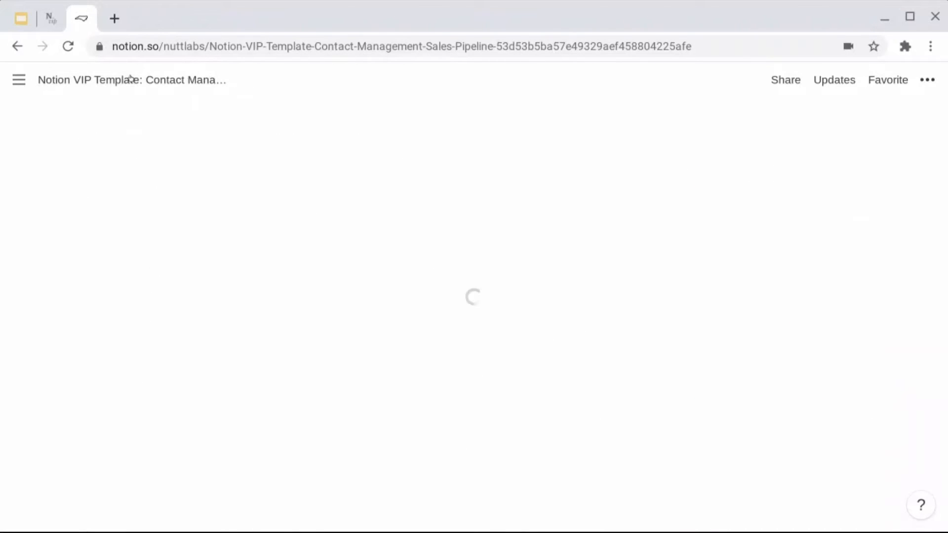
pyautogui.scroll(-2, 407, 335)
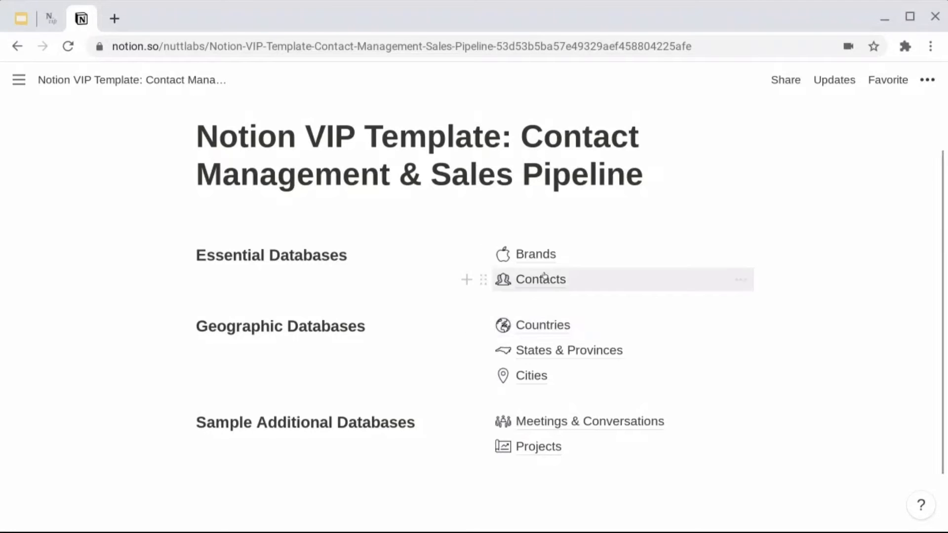
pyautogui.click(532, 256)
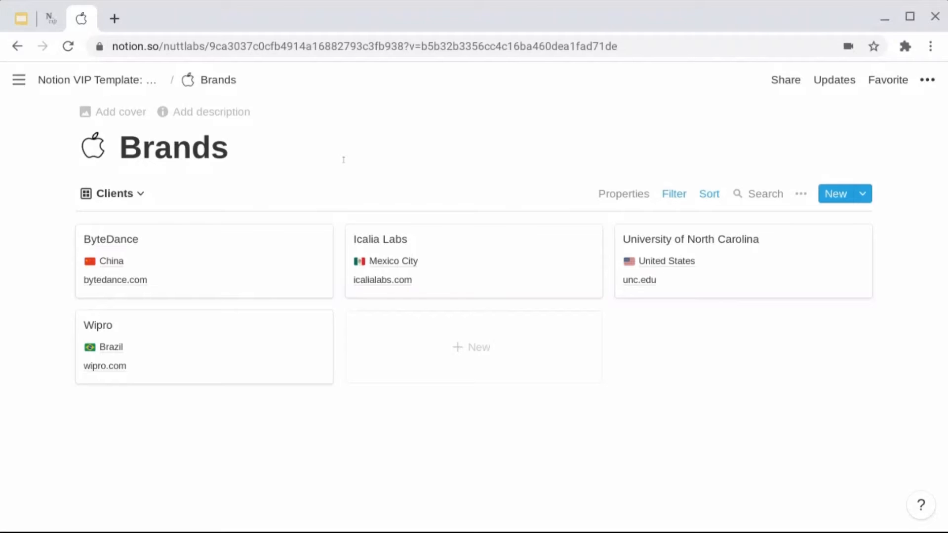
pyautogui.click(113, 198)
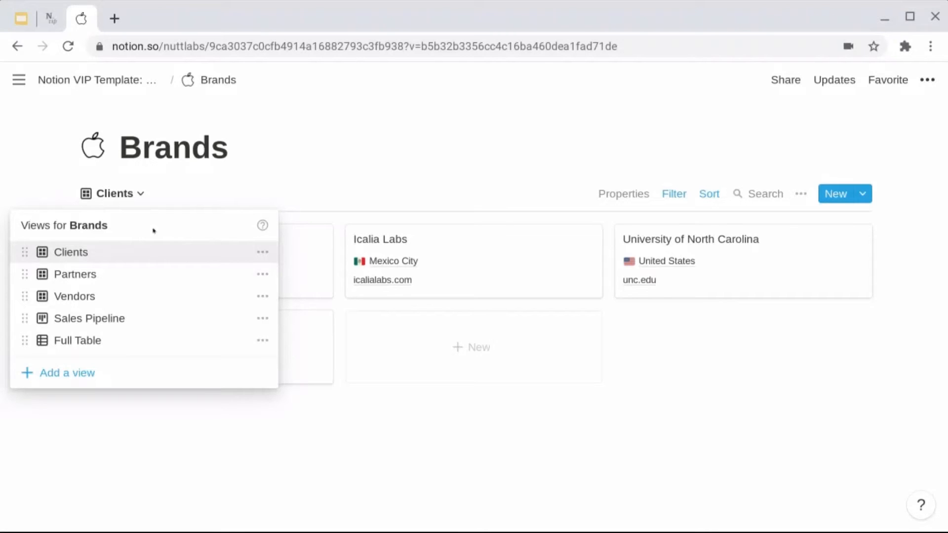
pyautogui.click(270, 141)
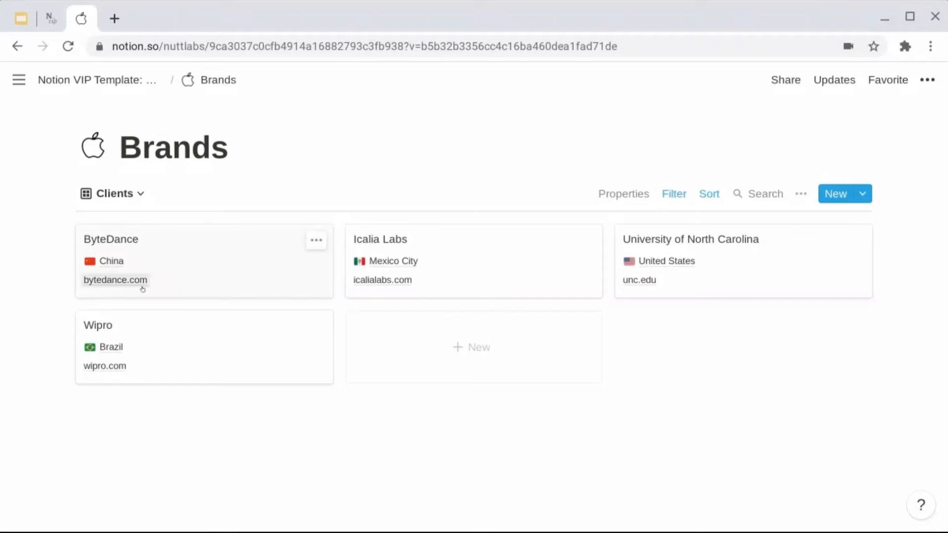
# Switch the Brands database to the Full Table view and show the Categories options for the Apiumhub entry.
pyautogui.click(119, 195)
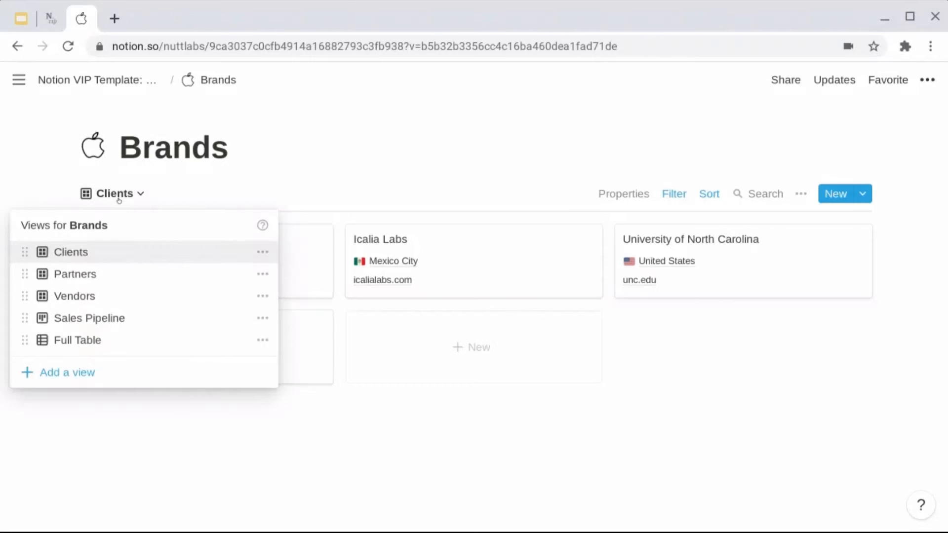
pyautogui.click(123, 340)
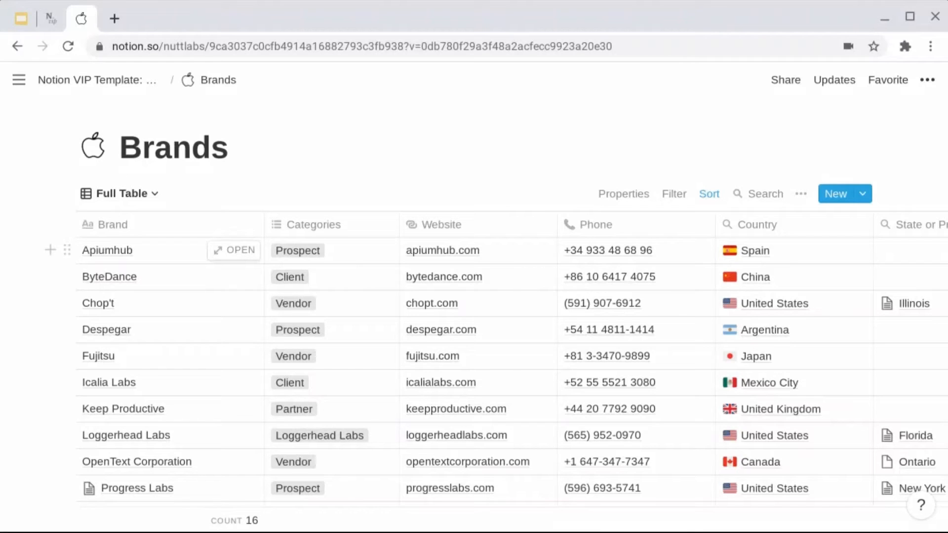
pyautogui.click(338, 252)
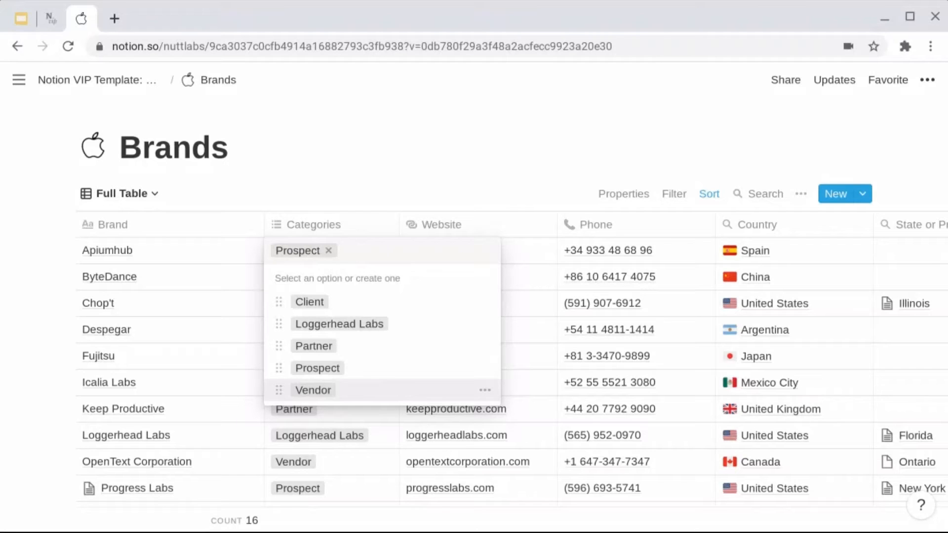
# Close the Categories options and inspect the Country rollup configuration from the Apiumhub row in the Brands table.
pyautogui.press('Escape')
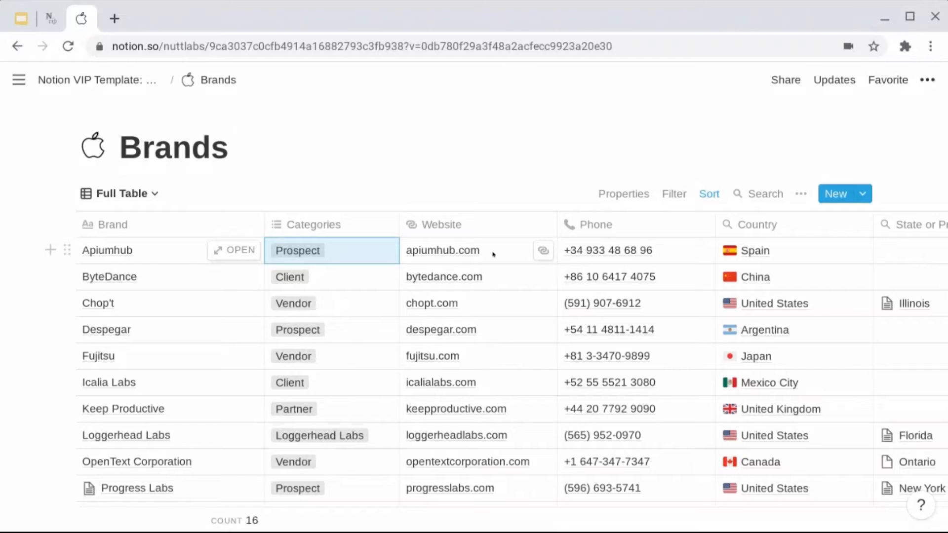
pyautogui.hscroll(10, 494, 255)
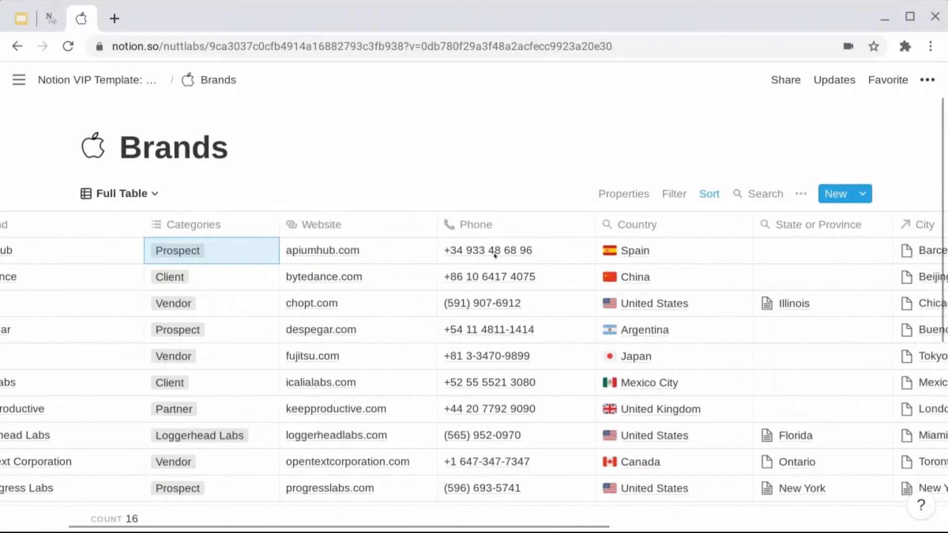
pyautogui.hscroll(3, 546, 250)
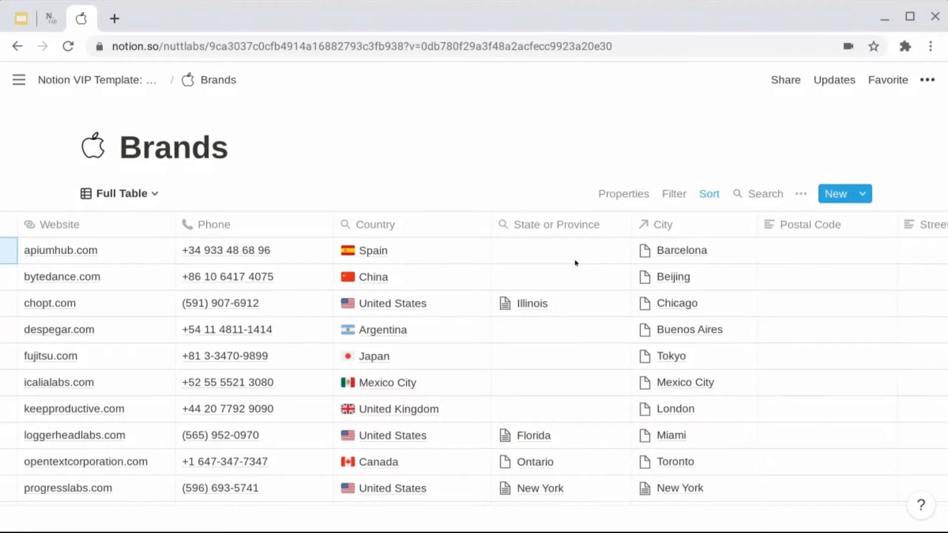
pyautogui.click(430, 256)
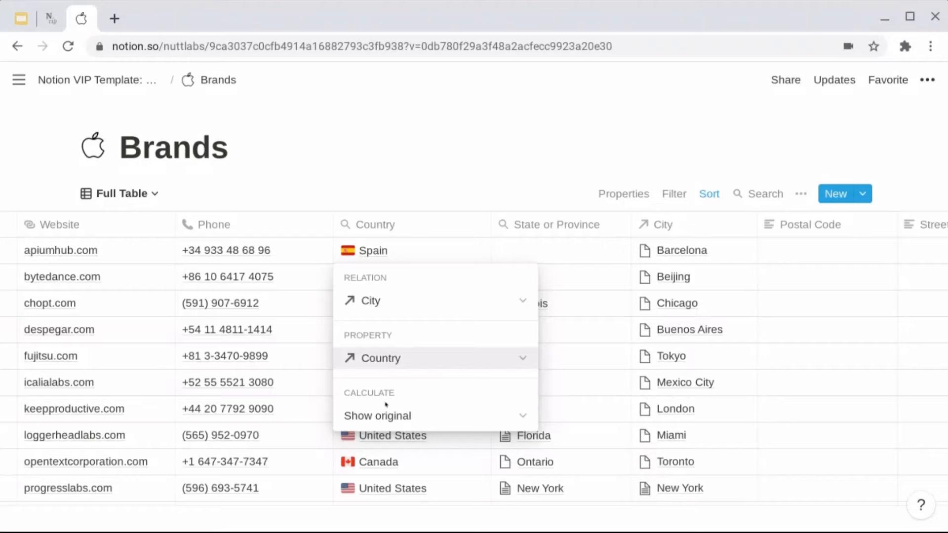
pyautogui.press('Escape')
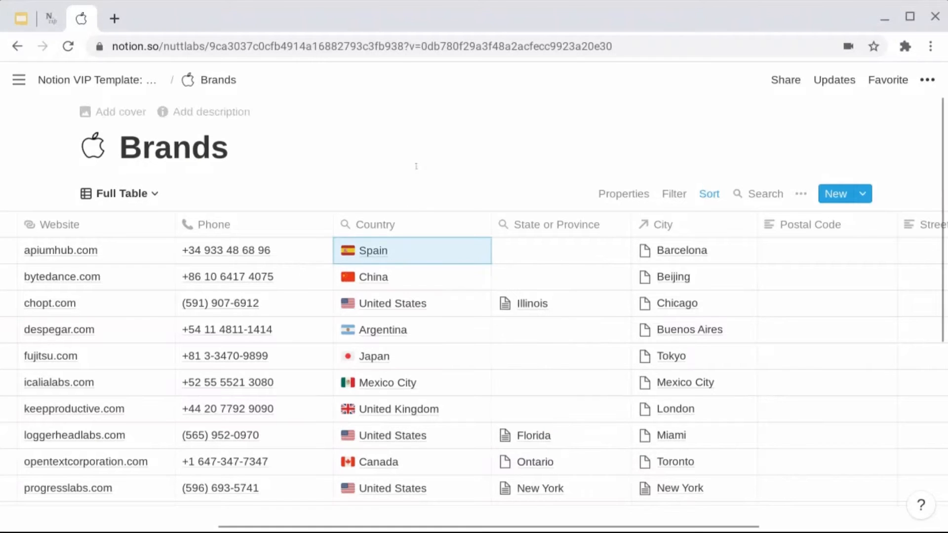
# Show the Sales Stage options for the Apiumhub entry and close them without changing the selection.
pyautogui.hscroll(2, 578, 306)
pyautogui.hscroll(5, 576, 306)
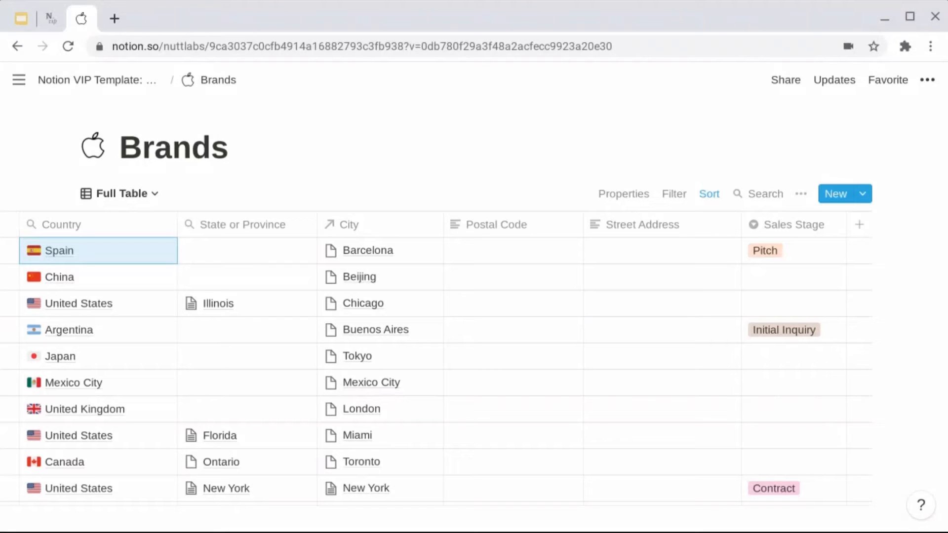
pyautogui.click(807, 257)
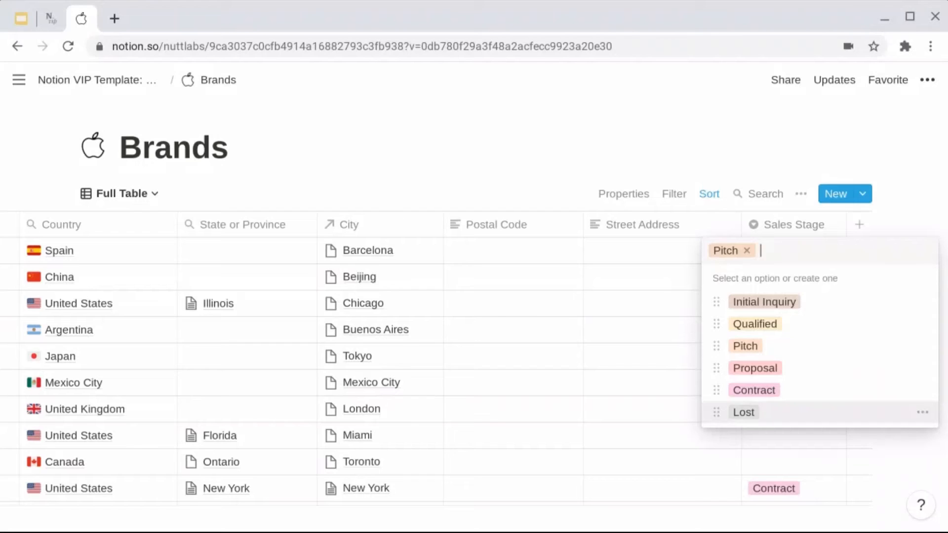
pyautogui.click(758, 131)
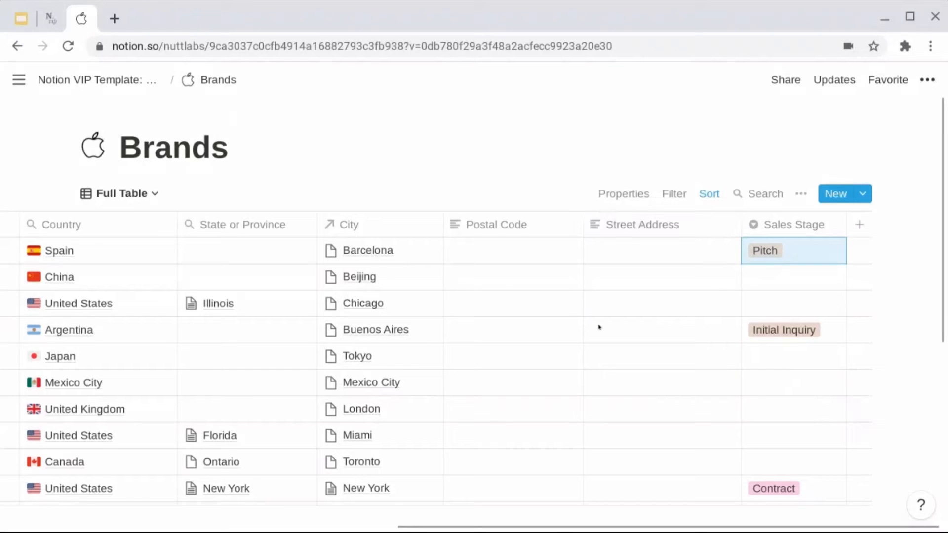
# Switch the Brands database to the Sales Pipeline view.
pyautogui.hscroll(-7, 599, 327)
pyautogui.hscroll(-2, 599, 326)
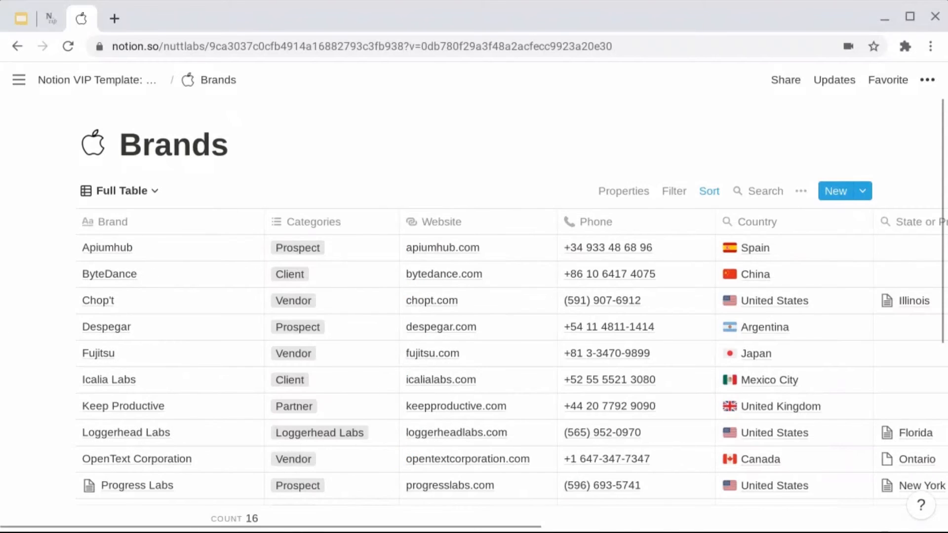
pyautogui.click(132, 197)
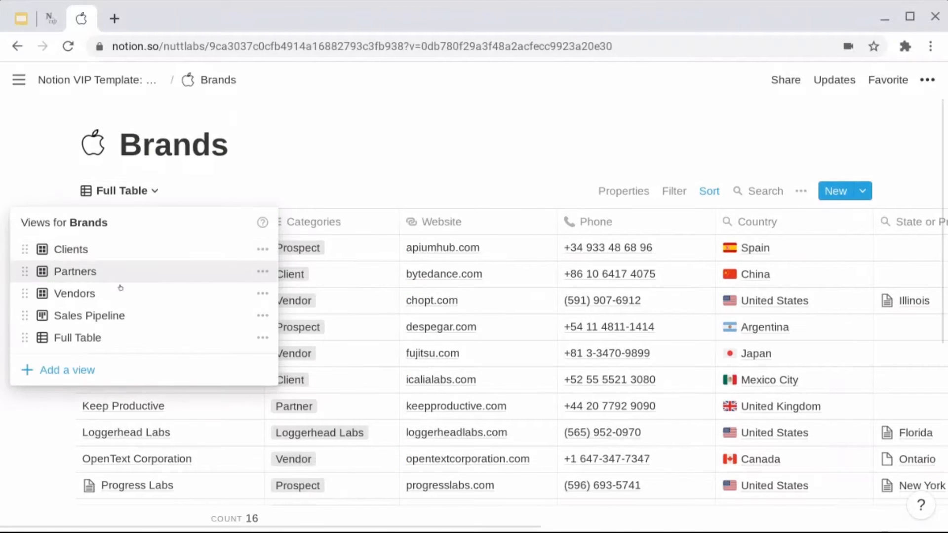
pyautogui.click(121, 315)
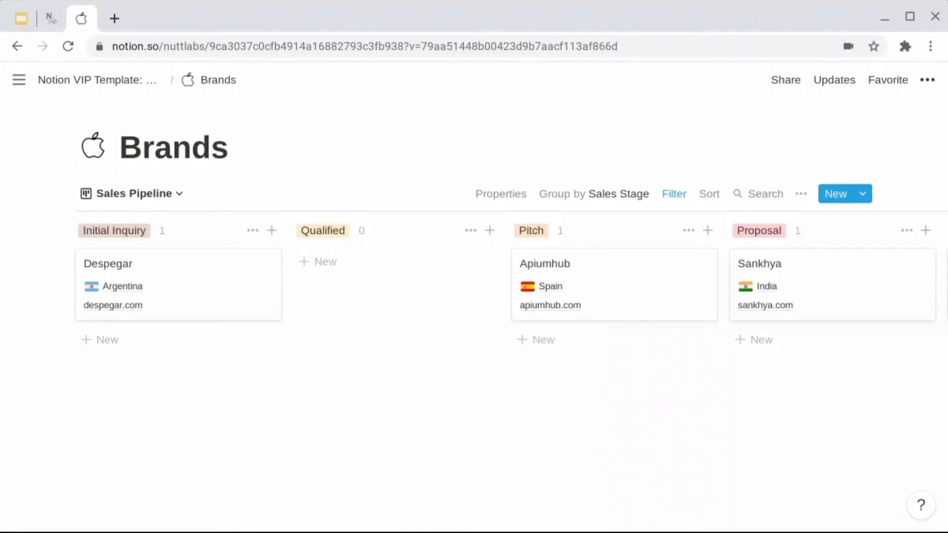
# Move the Despegar card out of Initial Inquiry across the pipeline columns and return it to Initial Inquiry.
pyautogui.moveTo(214, 275); pyautogui.dragTo(368, 273)
pyautogui.moveTo(594, 265); pyautogui.dragTo(553, 261)
pyautogui.moveTo(408, 267); pyautogui.dragTo(213, 263)
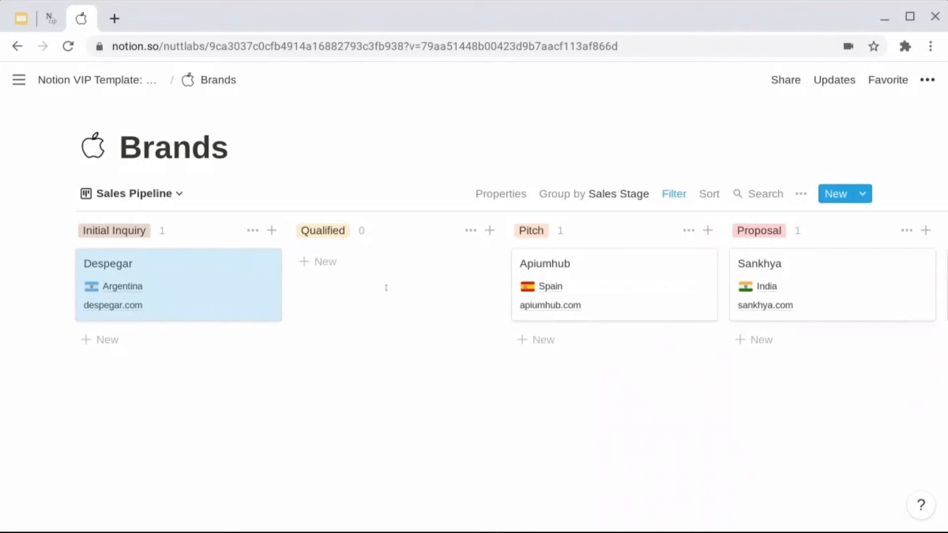
# Switch Brands back to the Full Table view and open the Progress Labs entry as a full page.
pyautogui.click(167, 194)
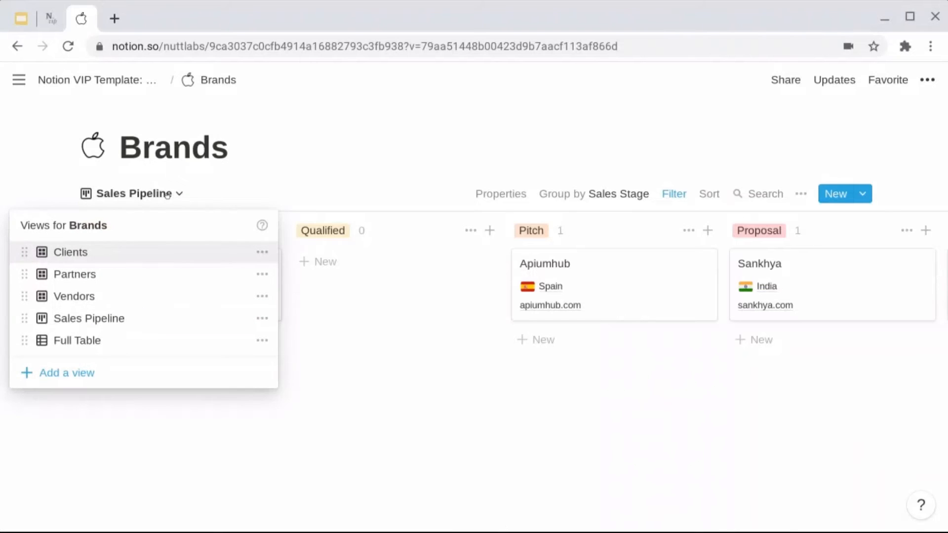
pyautogui.click(163, 345)
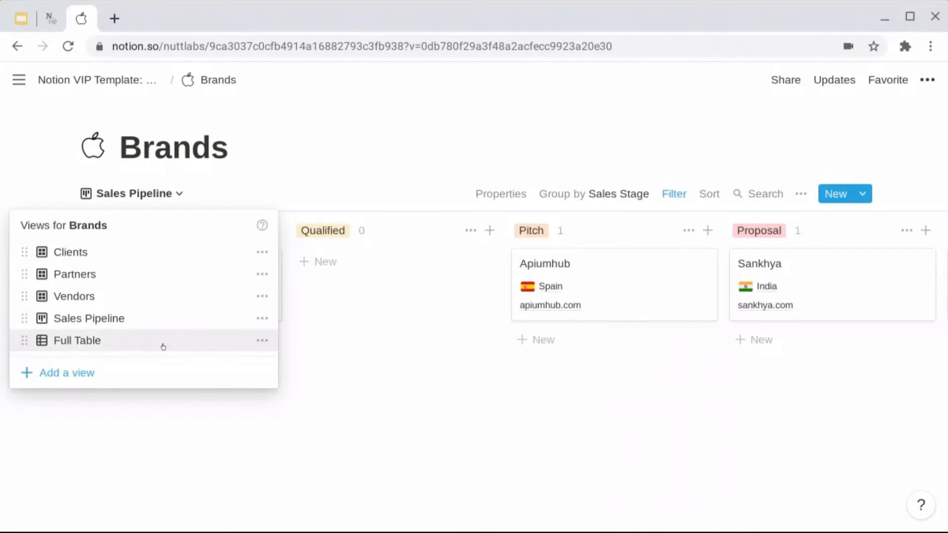
pyautogui.scroll(-4, 222, 378)
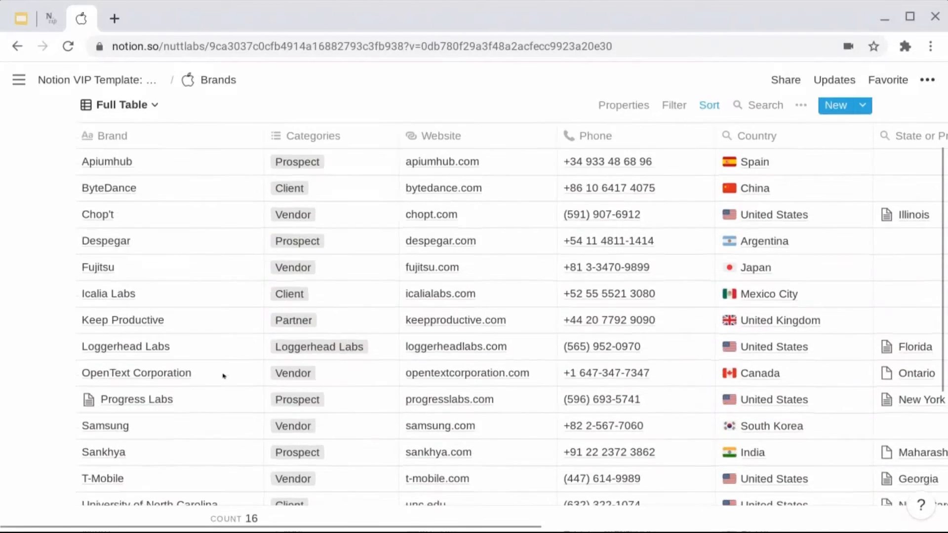
pyautogui.scroll(-4, 224, 376)
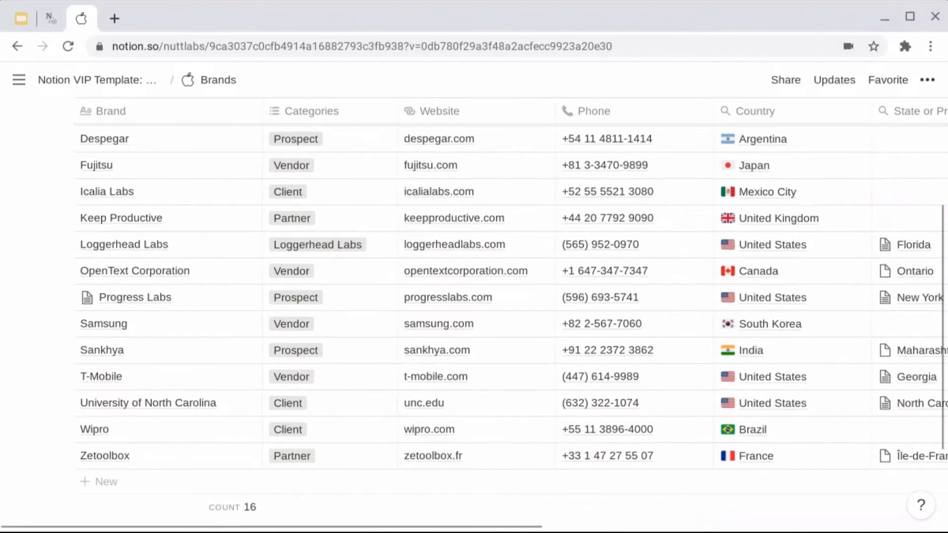
pyautogui.scroll(3, 228, 395)
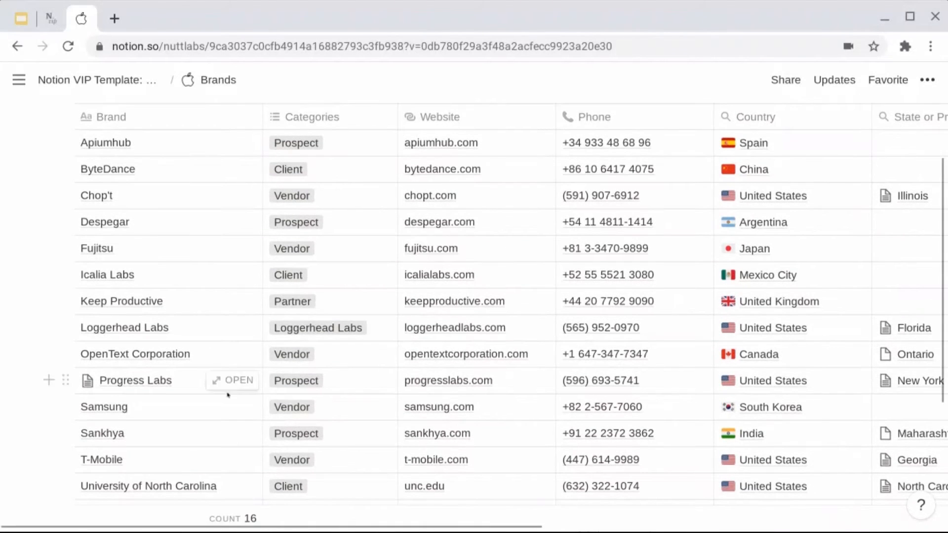
pyautogui.click(230, 381)
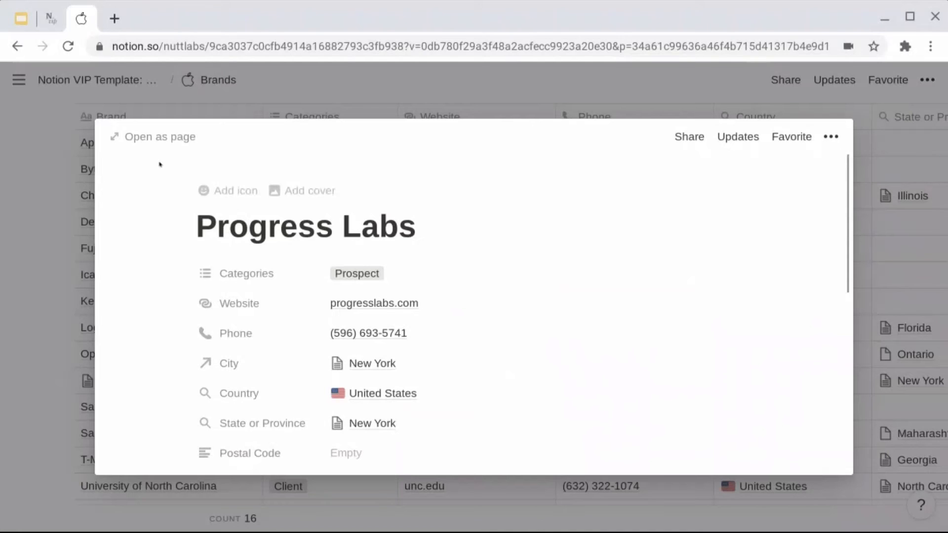
pyautogui.click(161, 137)
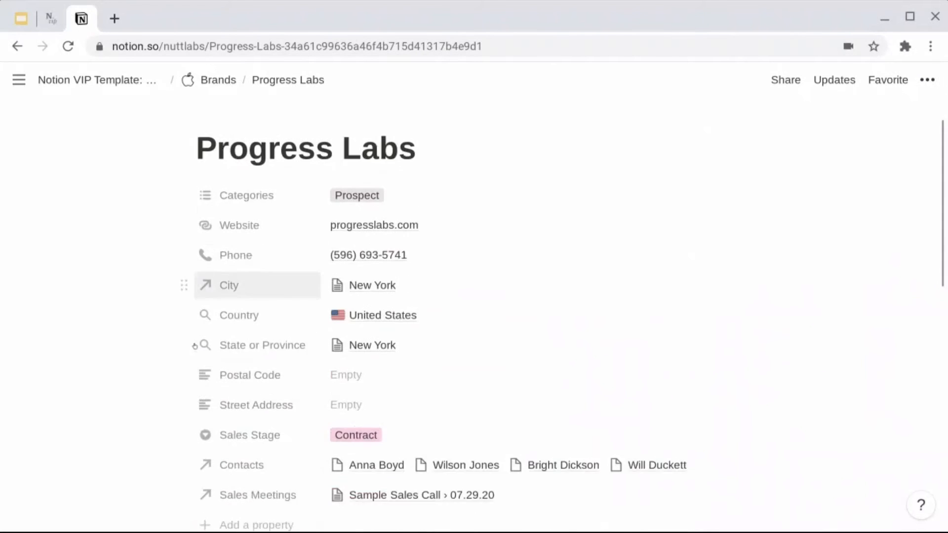
# Review the Progress Labs properties and its linked Meetings & Conversations and Contacts sections.
pyautogui.scroll(-4, 195, 345)
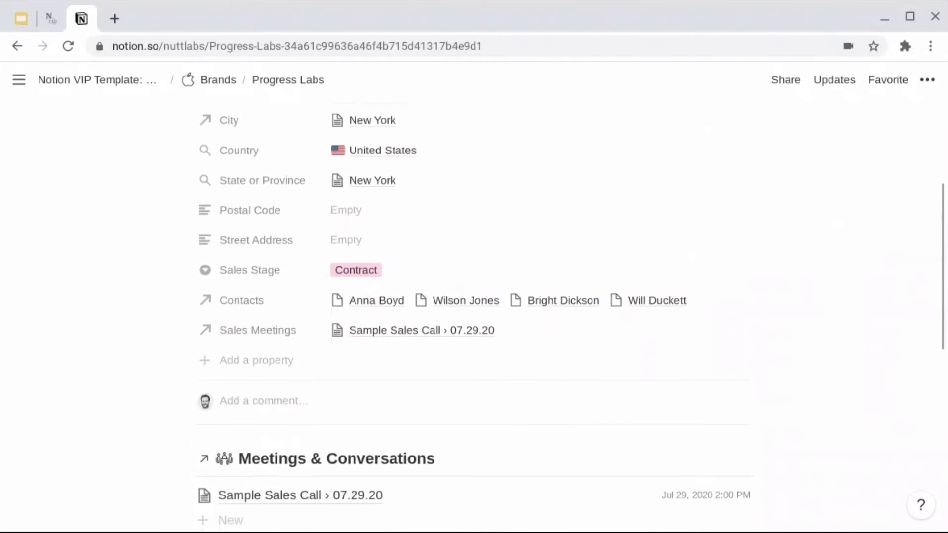
pyautogui.scroll(-8, 474, 319)
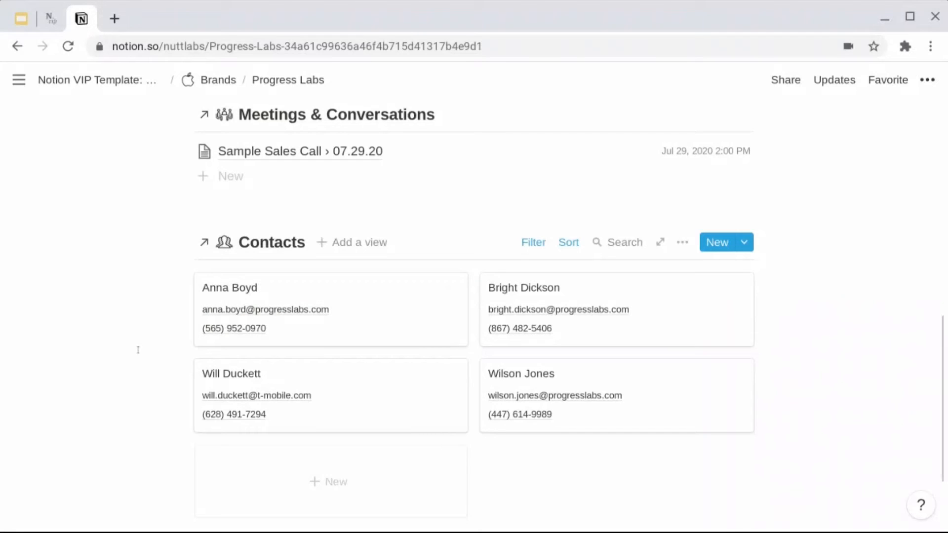
pyautogui.scroll(2, 138, 350)
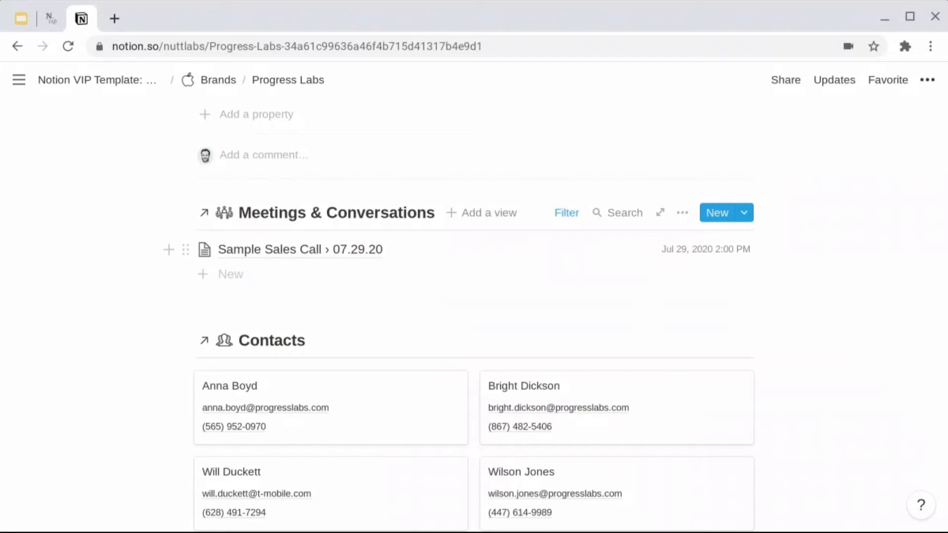
pyautogui.scroll(1, 474, 316)
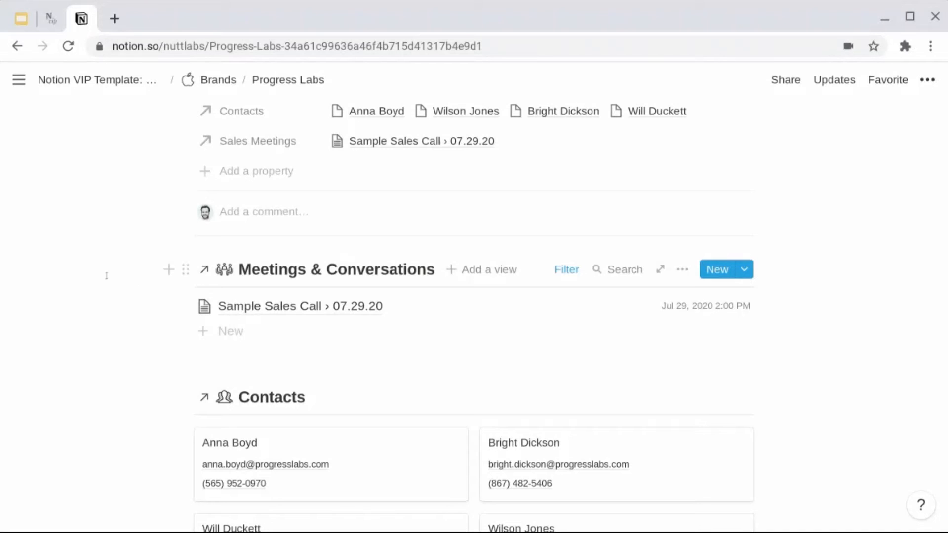
pyautogui.scroll(5, 143, 134)
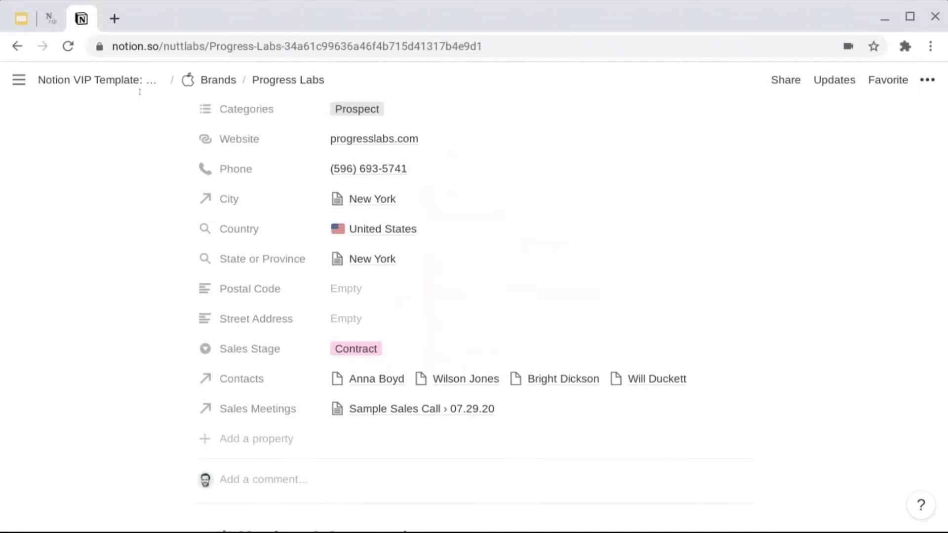
# Return to the Brands database and open its Prospect template for editing.
pyautogui.click(217, 79)
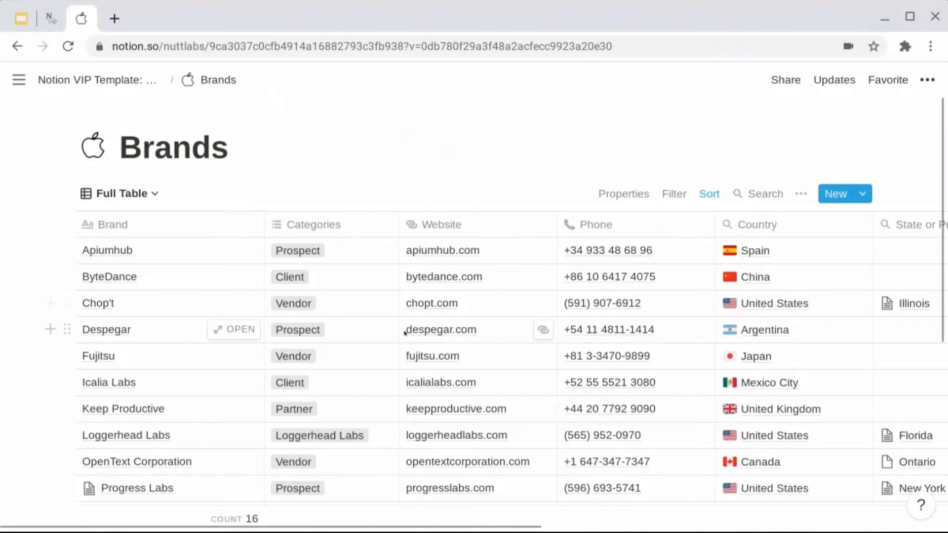
pyautogui.scroll(-1, 395, 329)
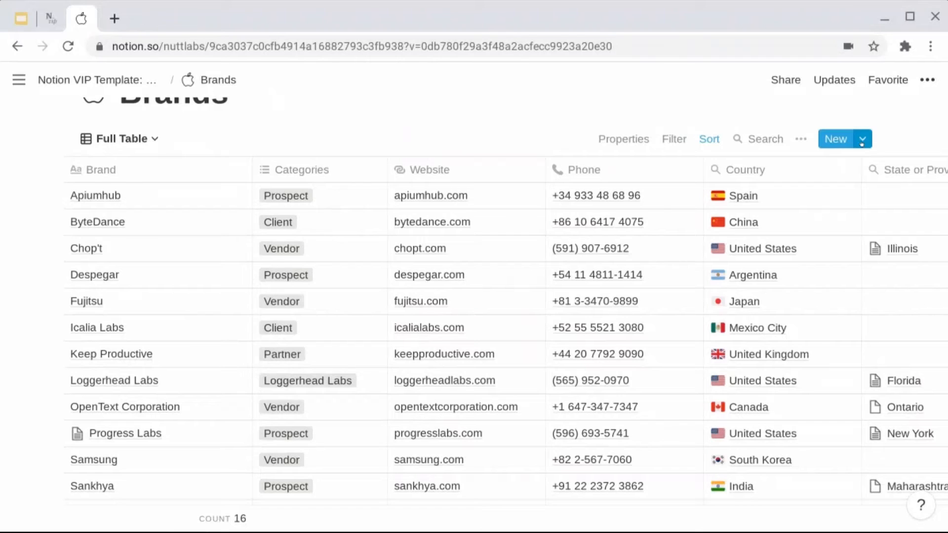
pyautogui.click(862, 141)
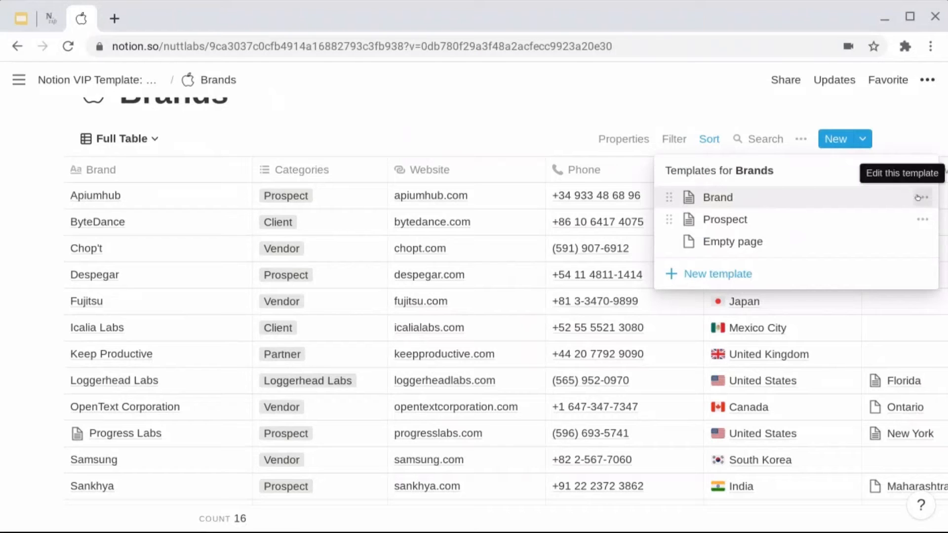
pyautogui.click(922, 219)
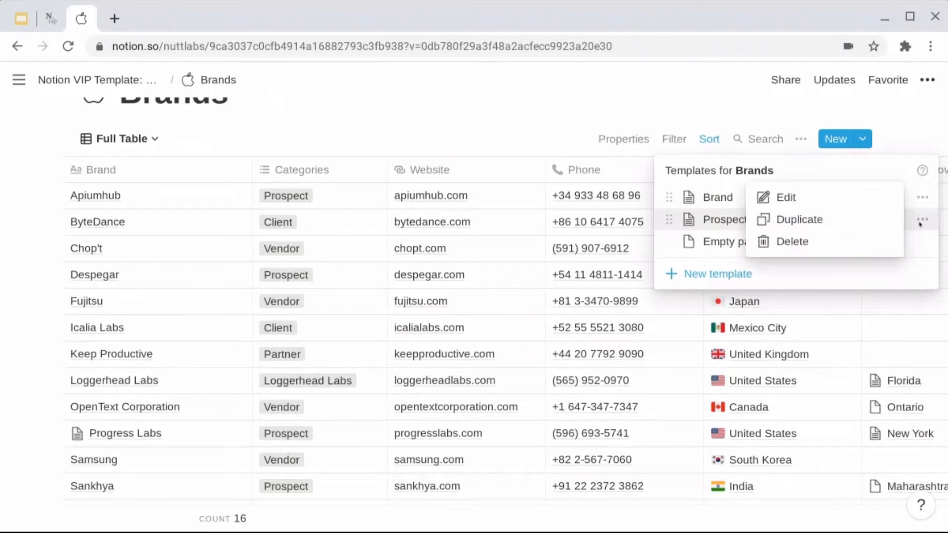
pyautogui.click(837, 196)
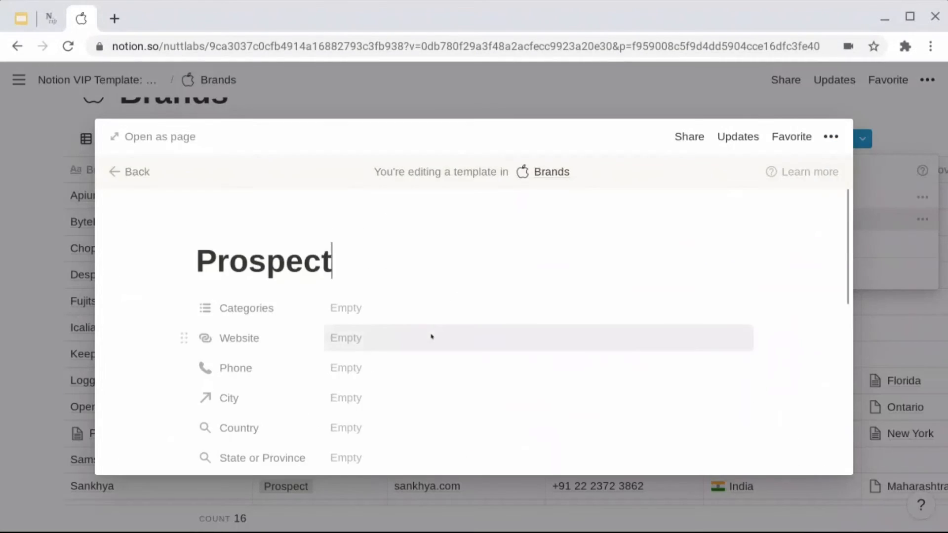
# Review the Prospect template down to its linked Meetings & Conversations and Contacts sections, and close it along with the template list.
pyautogui.scroll(-4, 432, 335)
pyautogui.scroll(-5, 431, 335)
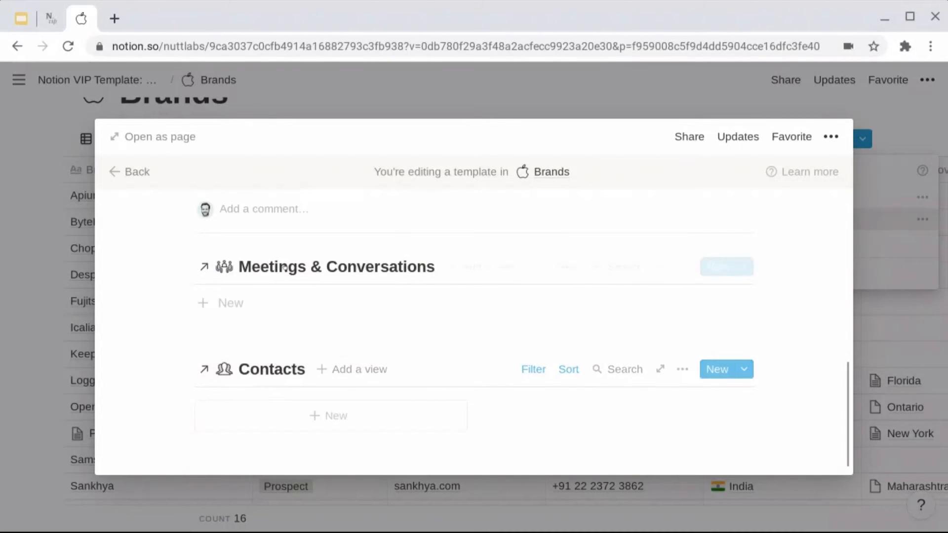
pyautogui.click(133, 172)
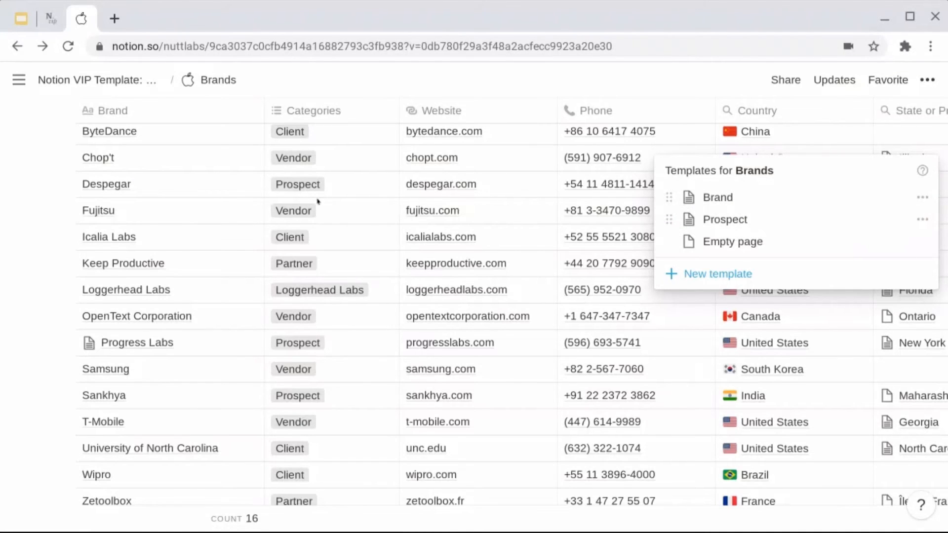
pyautogui.click(46, 223)
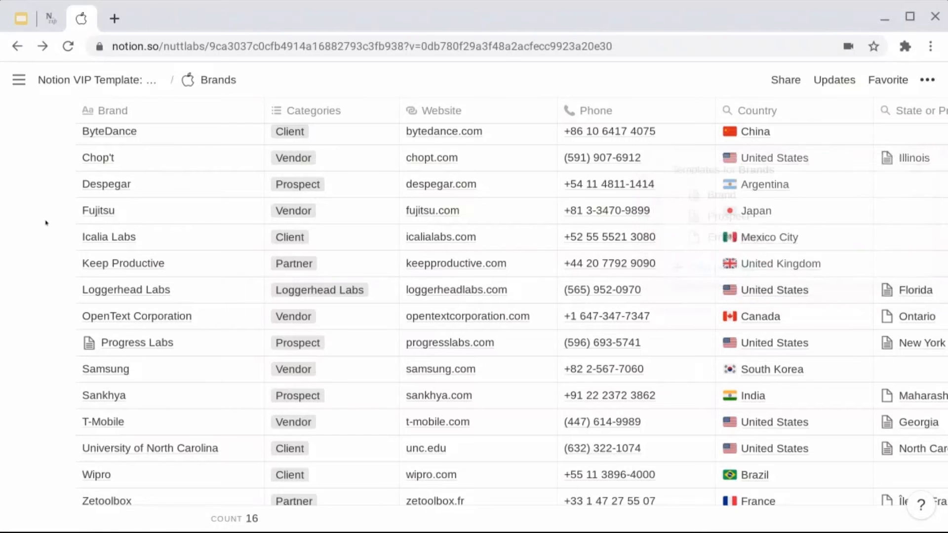
# Go back to the main template page and open the Contacts database.
pyautogui.scroll(5, 46, 223)
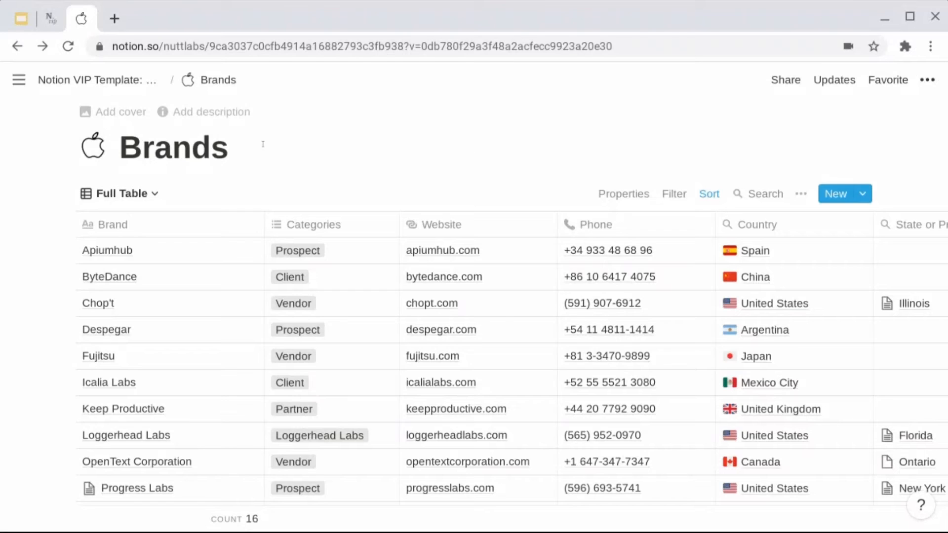
pyautogui.click(137, 80)
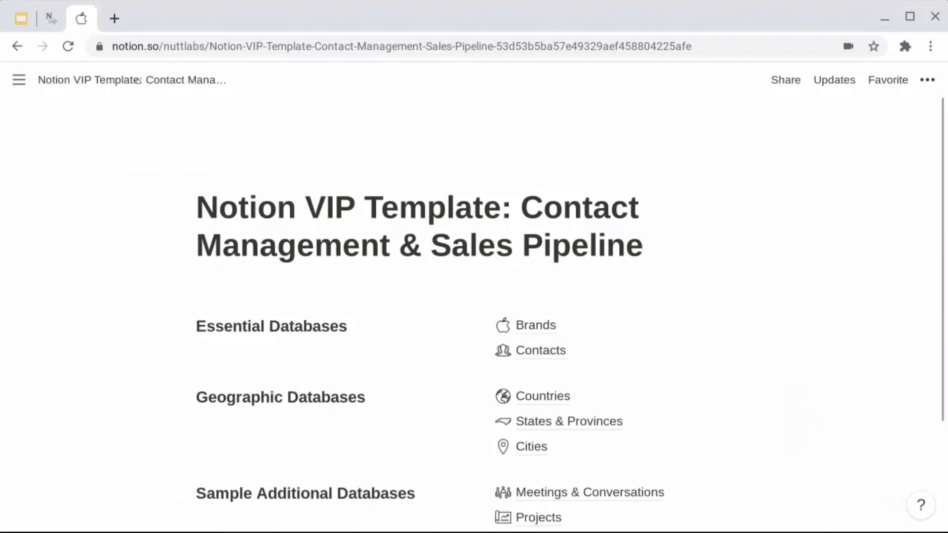
pyautogui.click(543, 351)
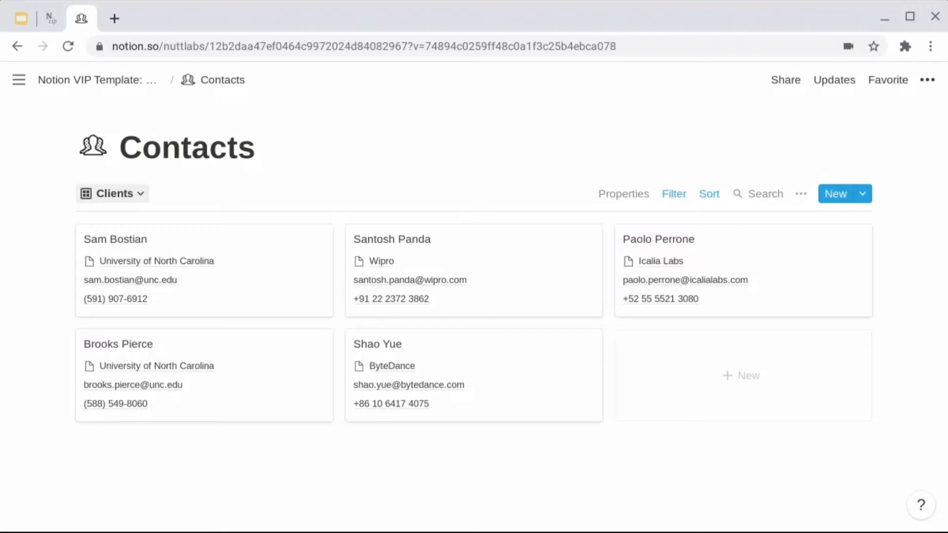
# Switch the Contacts database to the Full Table view and examine its name, brand, job title, email, phone and social link properties.
pyautogui.click(113, 193)
pyautogui.click(113, 345)
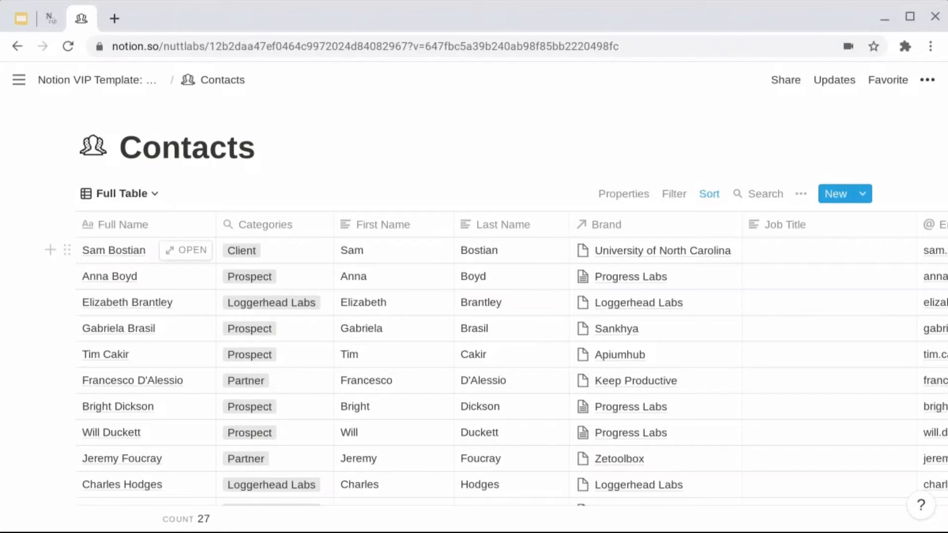
pyautogui.hscroll(5, 626, 279)
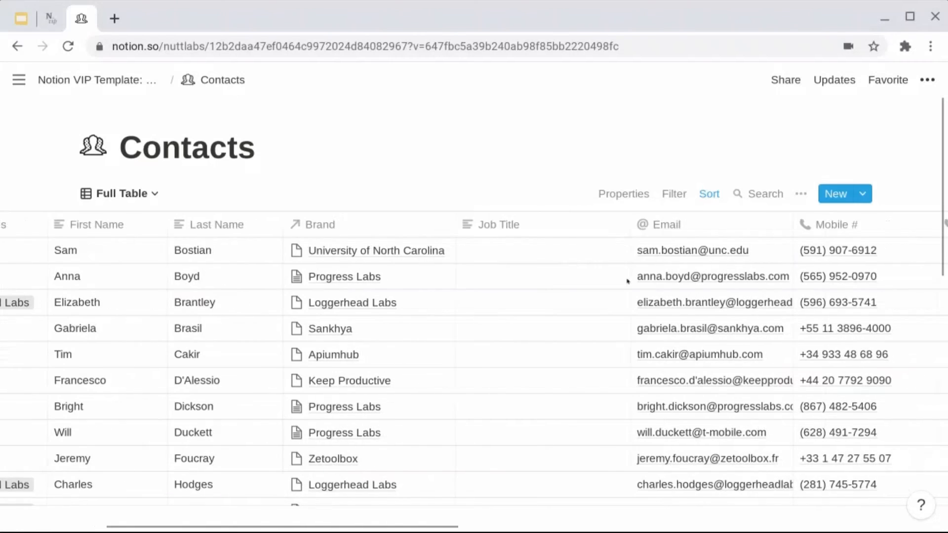
pyautogui.hscroll(1, 627, 281)
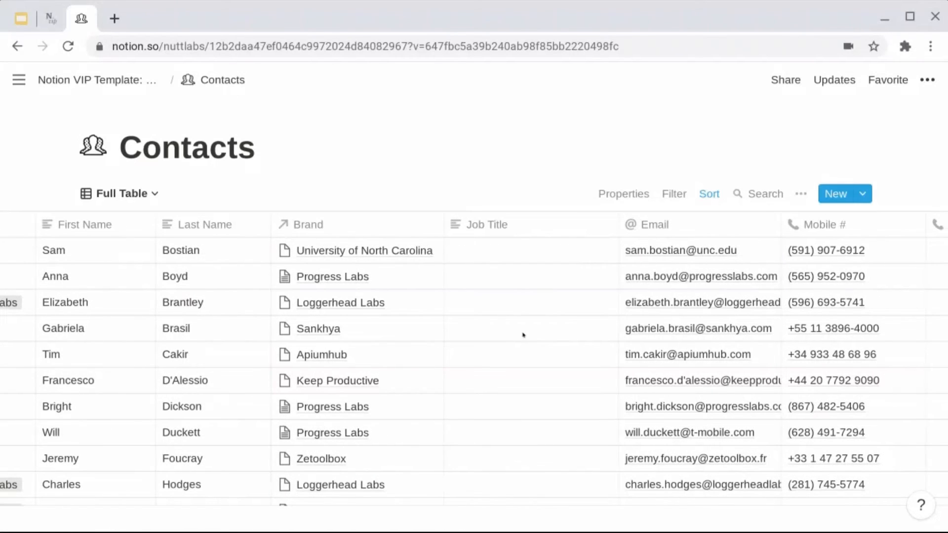
pyautogui.hscroll(4, 550, 343)
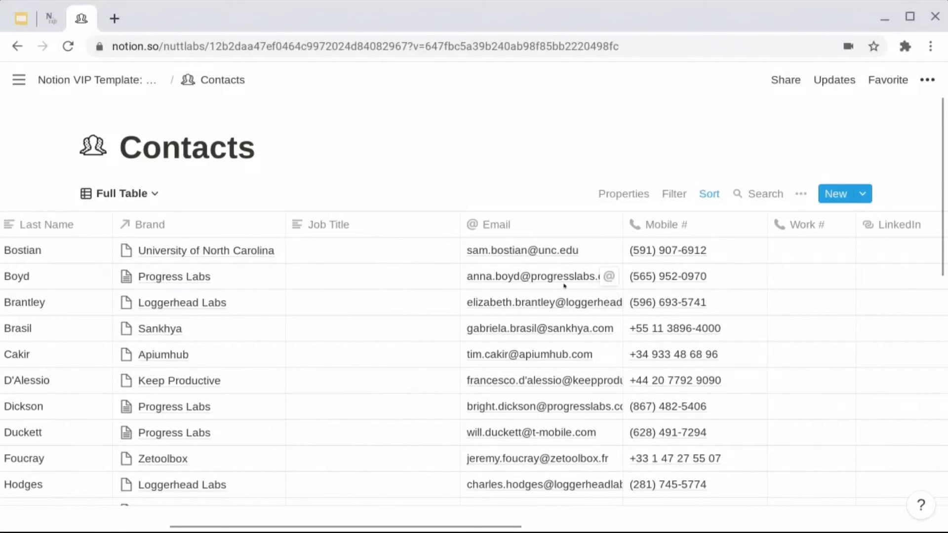
pyautogui.hscroll(3, 719, 296)
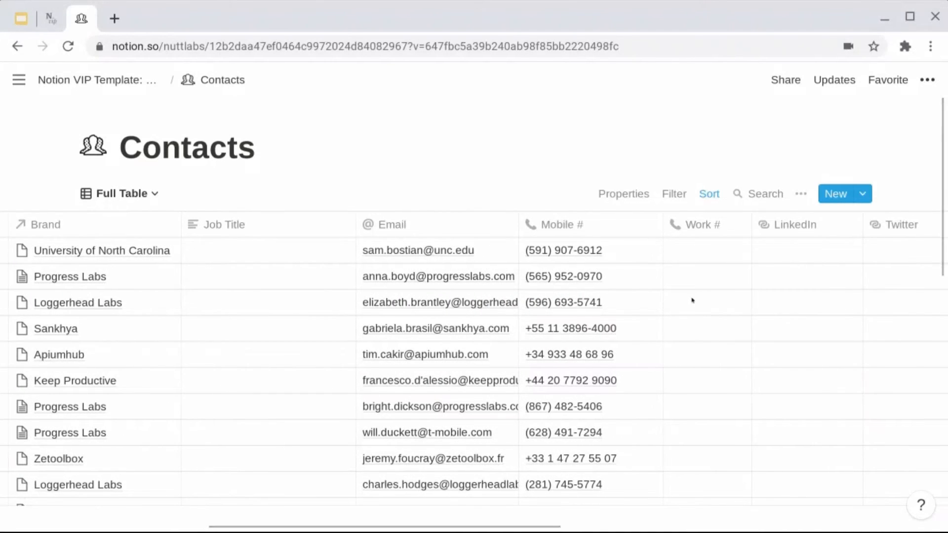
pyautogui.hscroll(1, 693, 300)
pyautogui.hscroll(5, 692, 300)
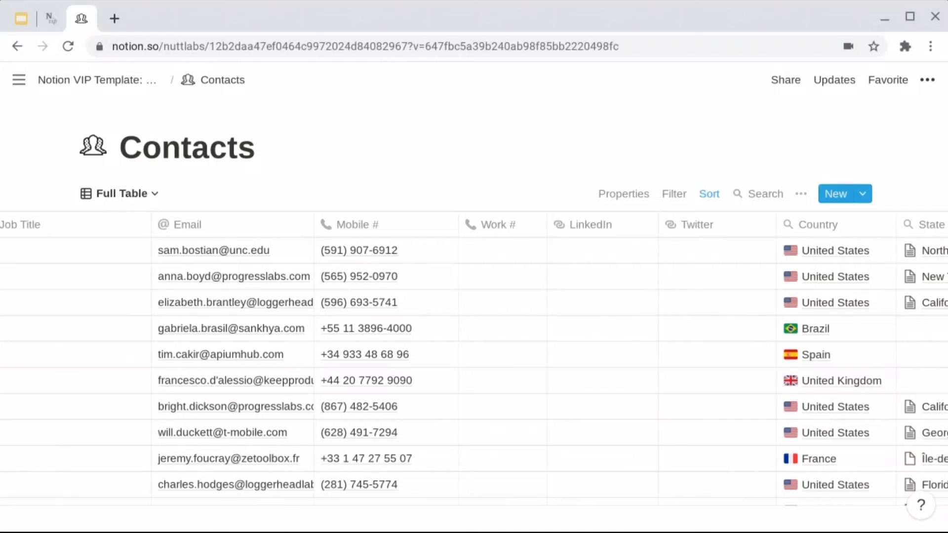
# Examine the remaining Contacts properties, from Country, State or Province and City through the address fields to Birthday and Headshot.
pyautogui.hscroll(10, 474, 365)
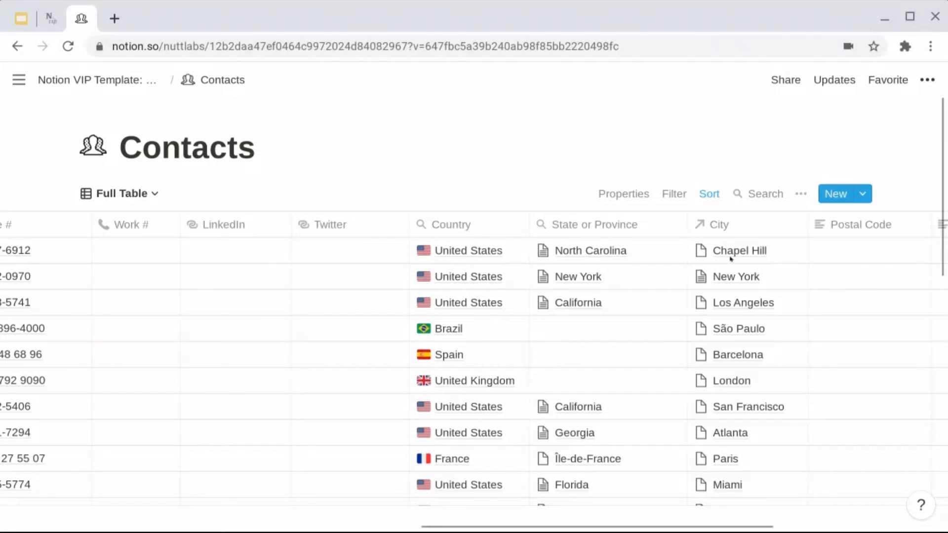
pyautogui.hscroll(7, 741, 288)
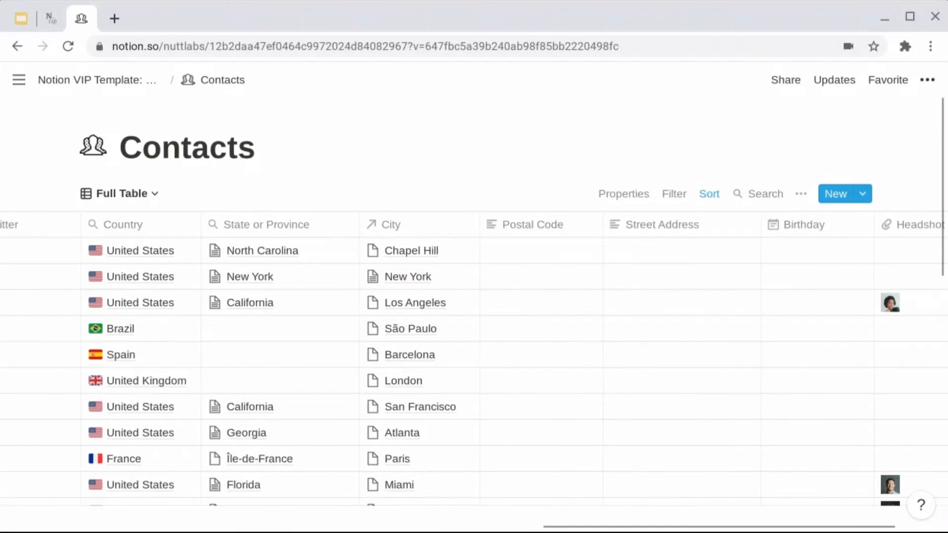
pyautogui.hscroll(3, 697, 299)
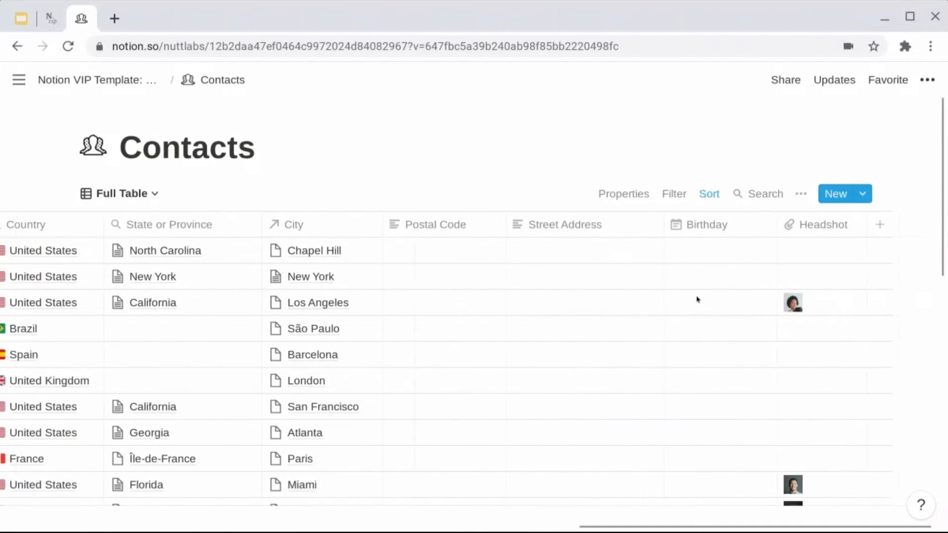
pyautogui.hscroll(1, 697, 299)
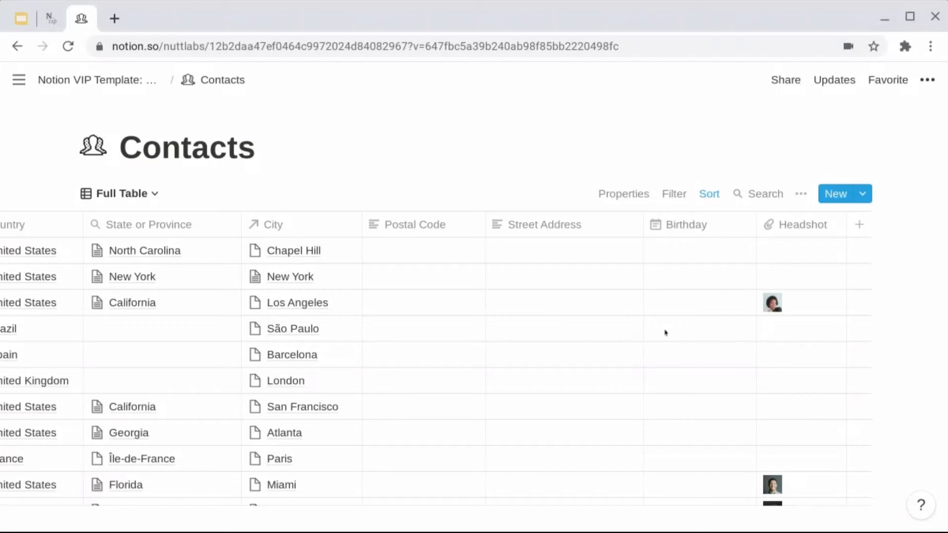
# Switch Contacts to the Loggerhead Labs gallery view and look over its contact cards.
pyautogui.click(141, 194)
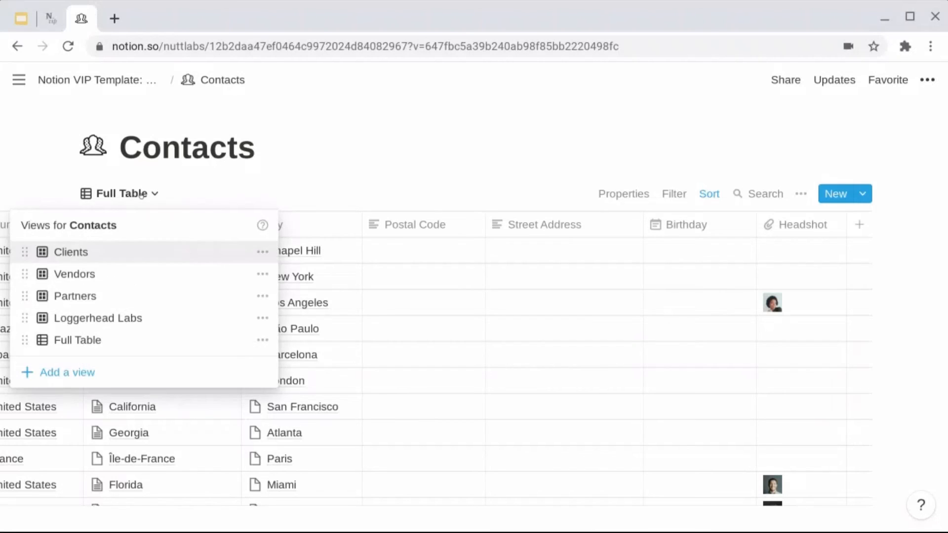
pyautogui.click(125, 319)
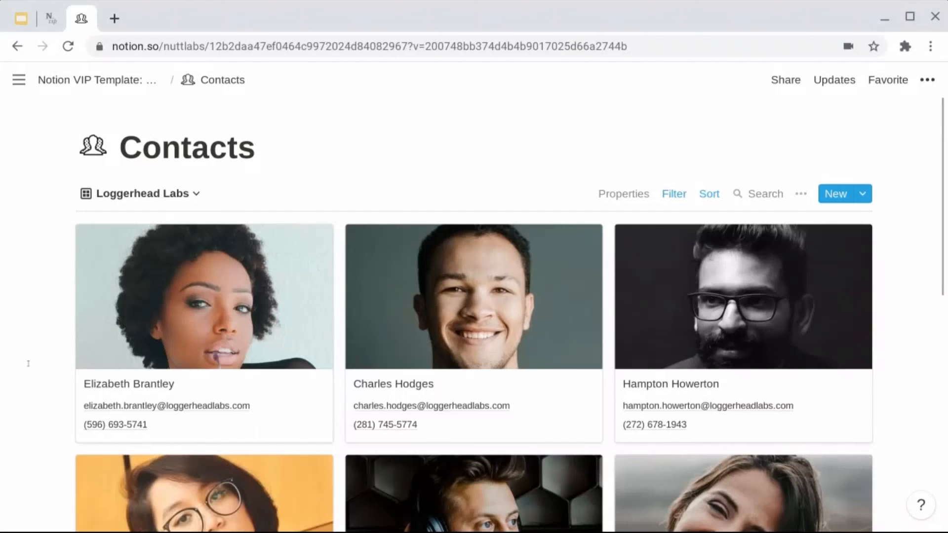
pyautogui.scroll(-2, 20, 336)
pyautogui.scroll(-1, 28, 363)
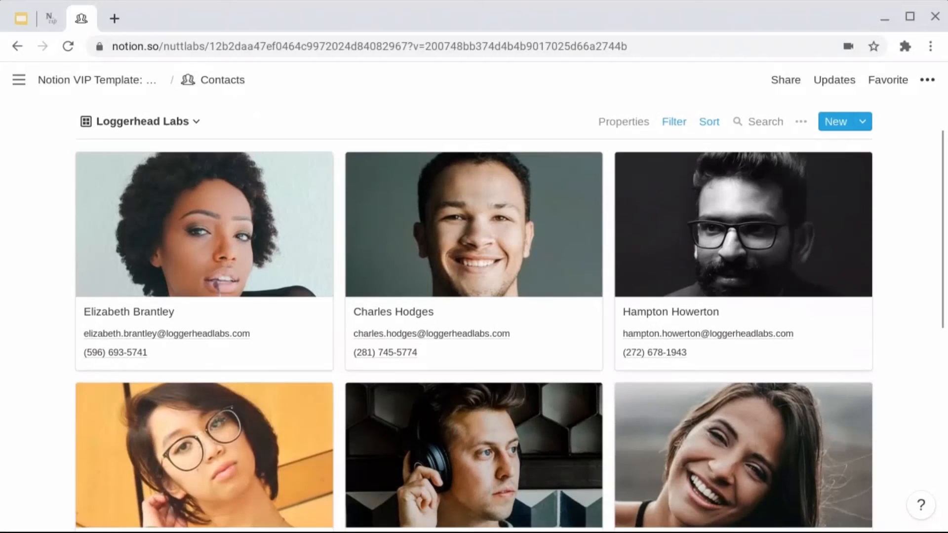
pyautogui.scroll(1, 28, 364)
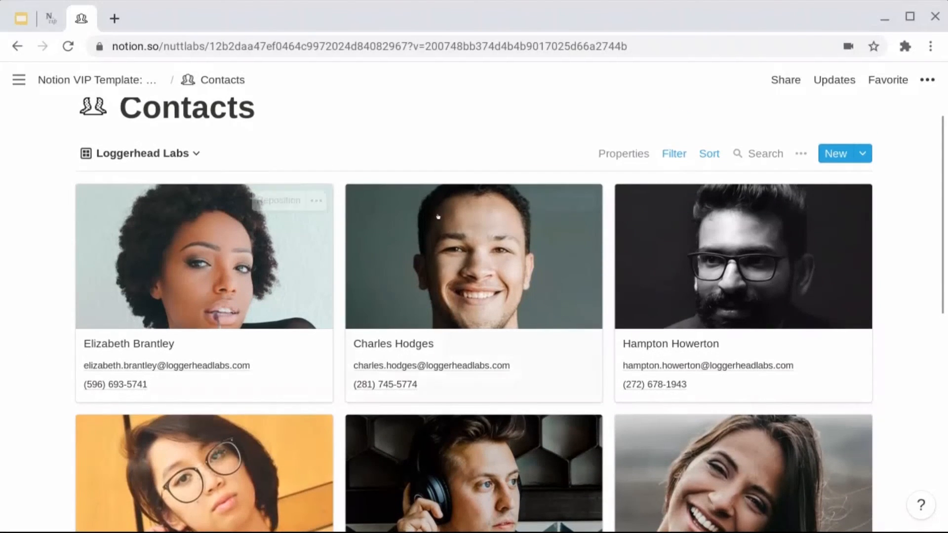
# Inspect the Card preview options in the Loggerhead Labs view properties, close them, and look through the rest of the gallery.
pyautogui.click(624, 153)
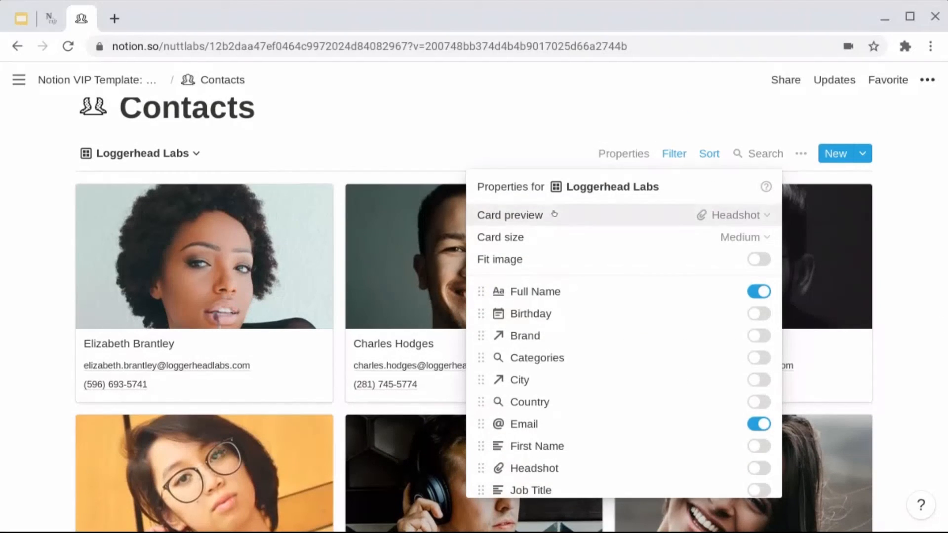
pyautogui.click(739, 214)
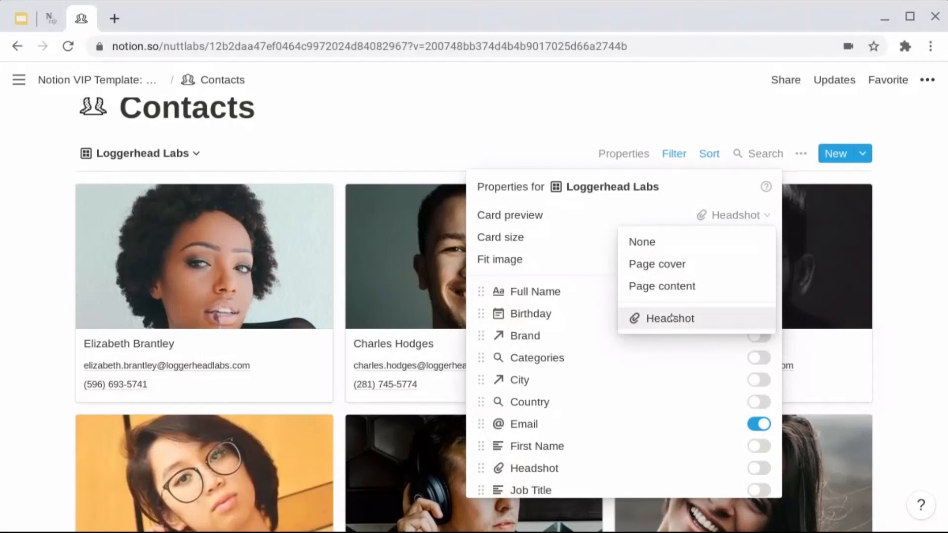
pyautogui.click(40, 193)
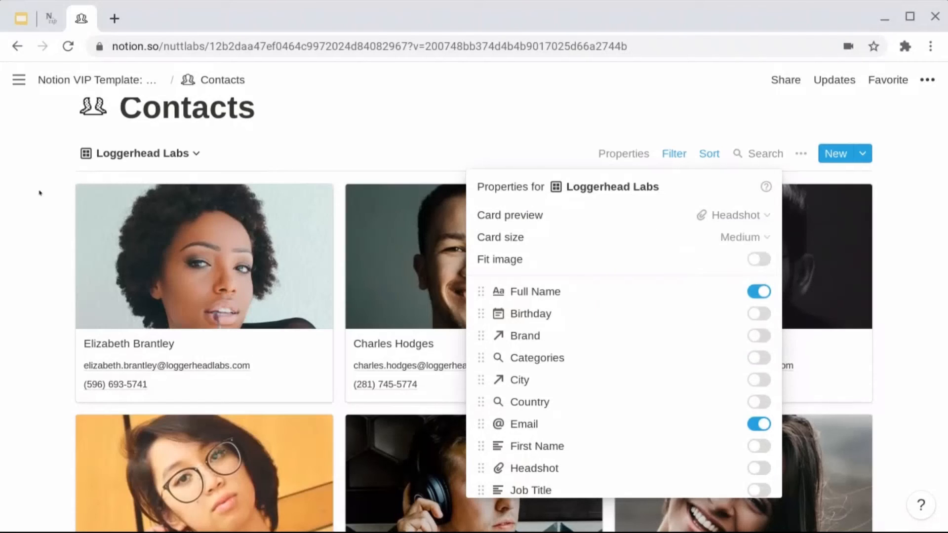
pyautogui.click(40, 193)
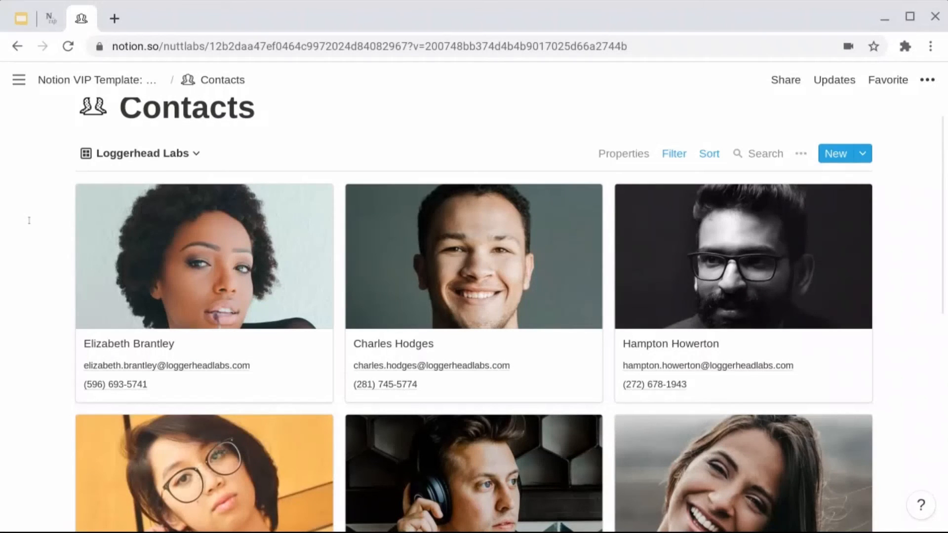
pyautogui.scroll(-6, 29, 220)
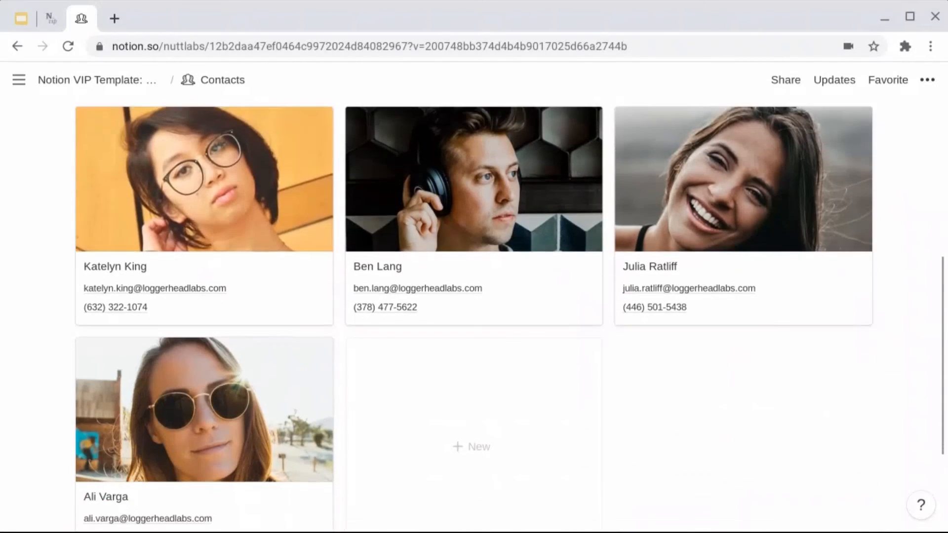
pyautogui.scroll(3, 510, 315)
pyautogui.scroll(3, 474, 316)
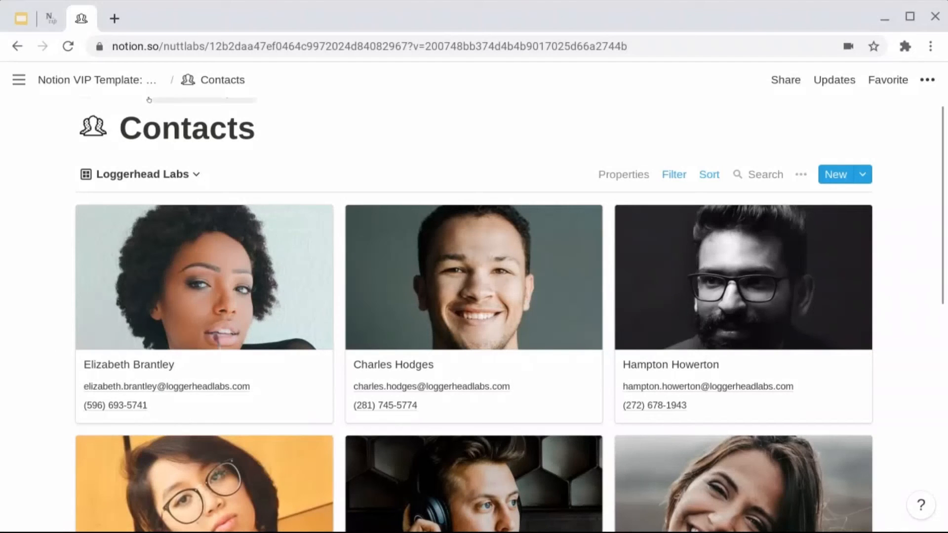
# Return Contacts to the Full Table view and review the Categories and Brand values down the contact rows.
pyautogui.click(144, 178)
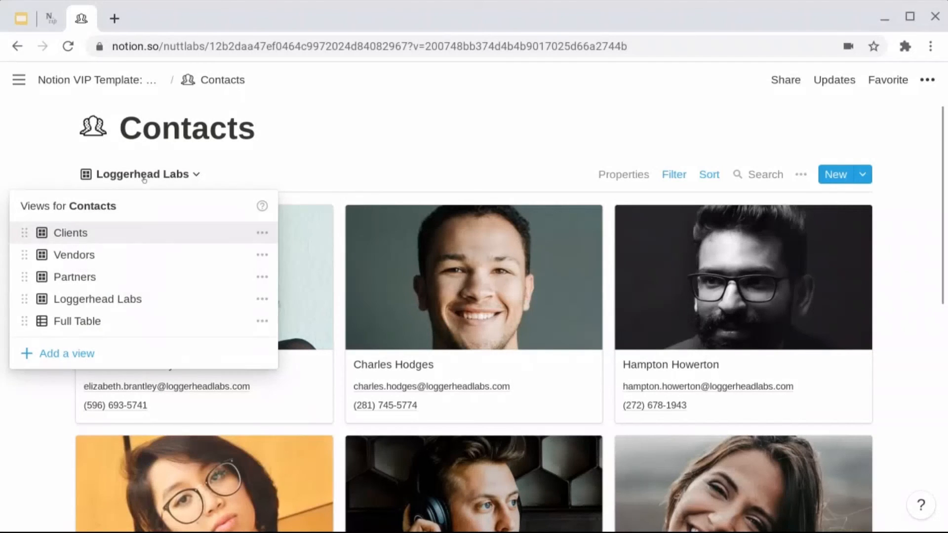
pyautogui.click(116, 321)
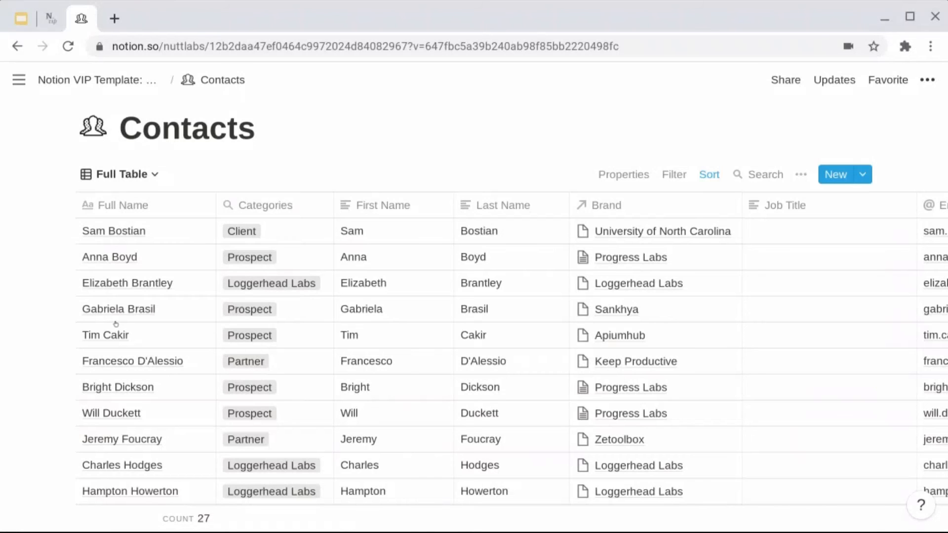
pyautogui.scroll(-1, 116, 325)
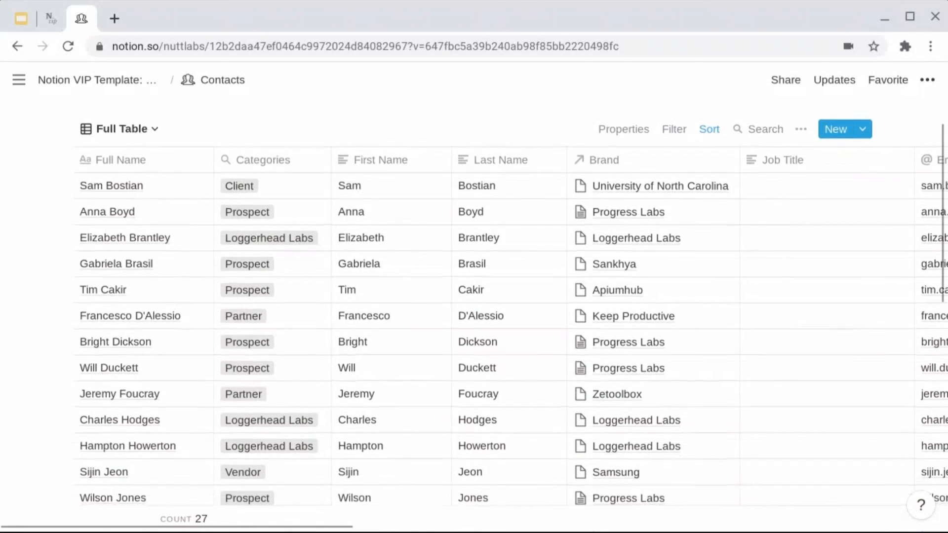
pyautogui.scroll(-1, 474, 316)
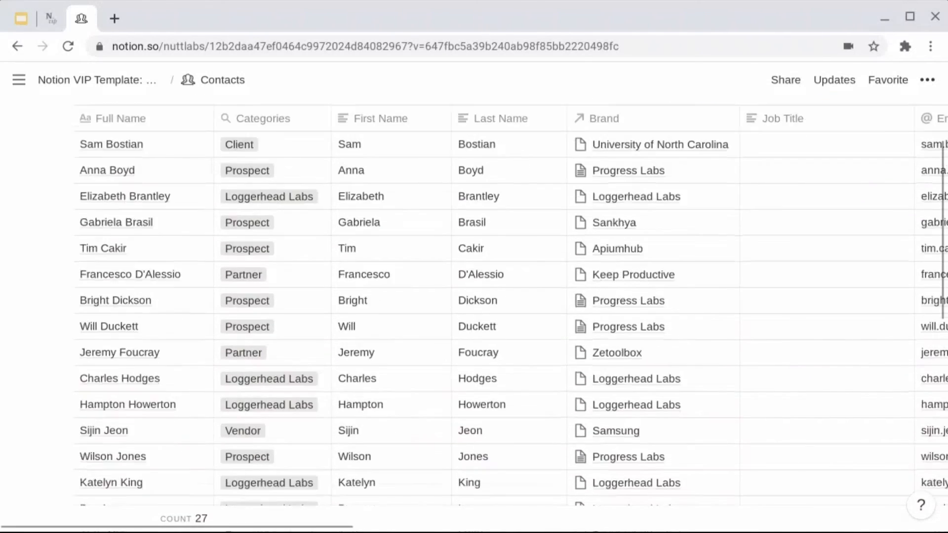
pyautogui.scroll(-3, 511, 316)
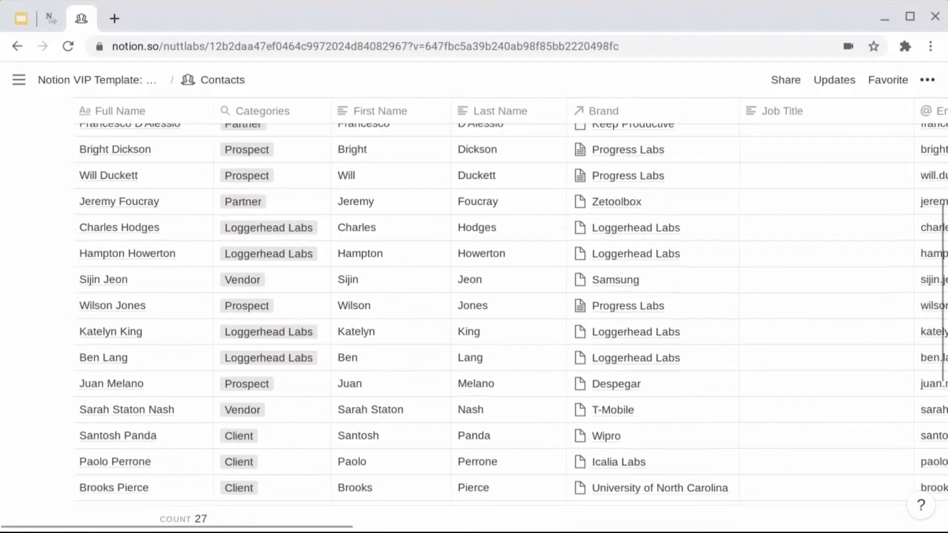
pyautogui.scroll(-1, 511, 316)
pyautogui.scroll(7, 511, 315)
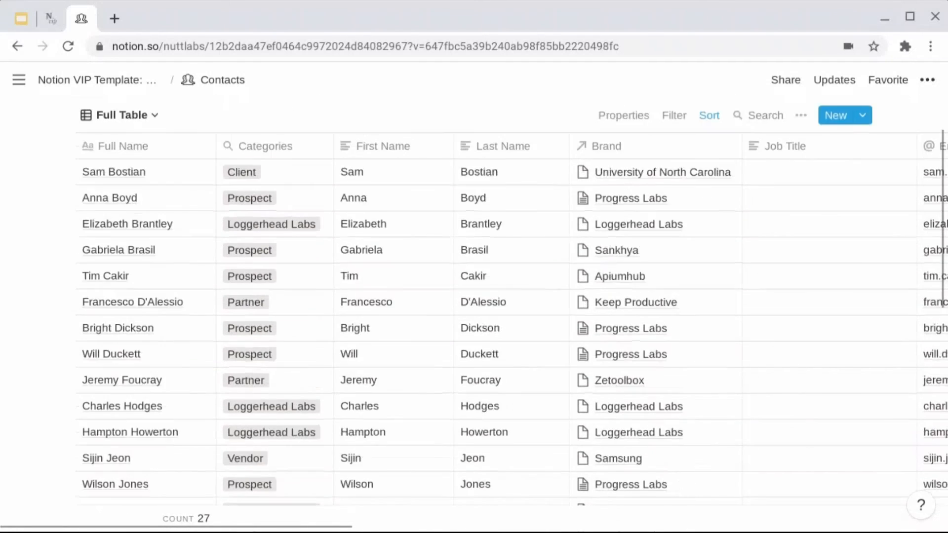
pyautogui.scroll(2, 474, 316)
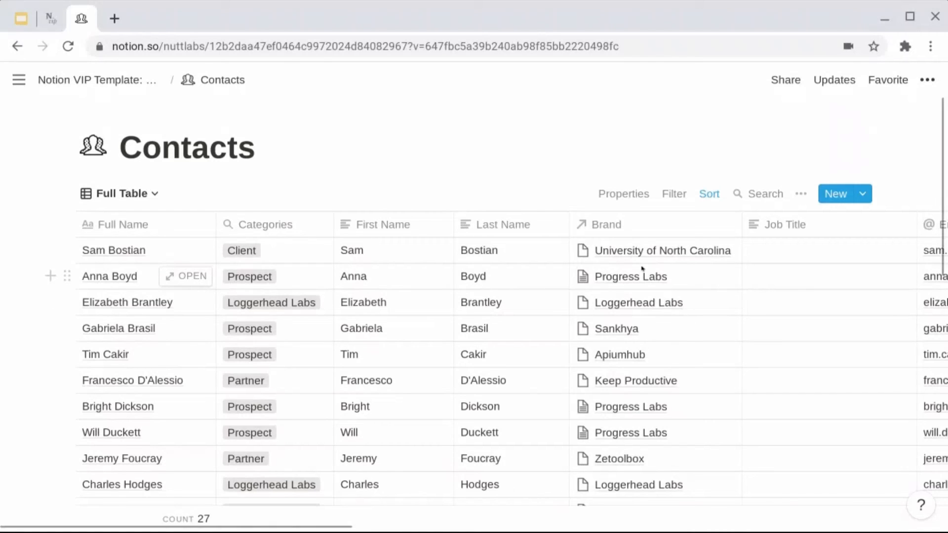
# Open the Contact template of the Contacts database for editing.
pyautogui.click(856, 199)
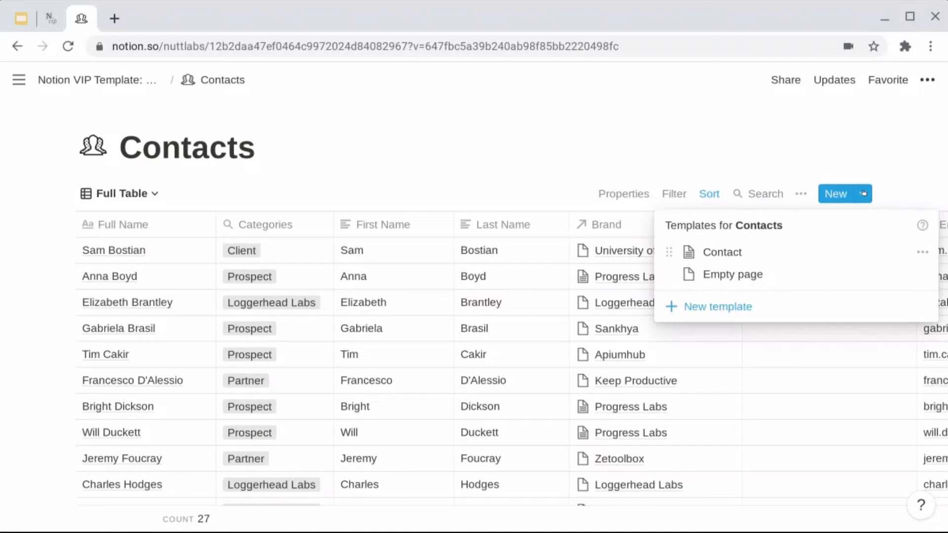
pyautogui.click(921, 252)
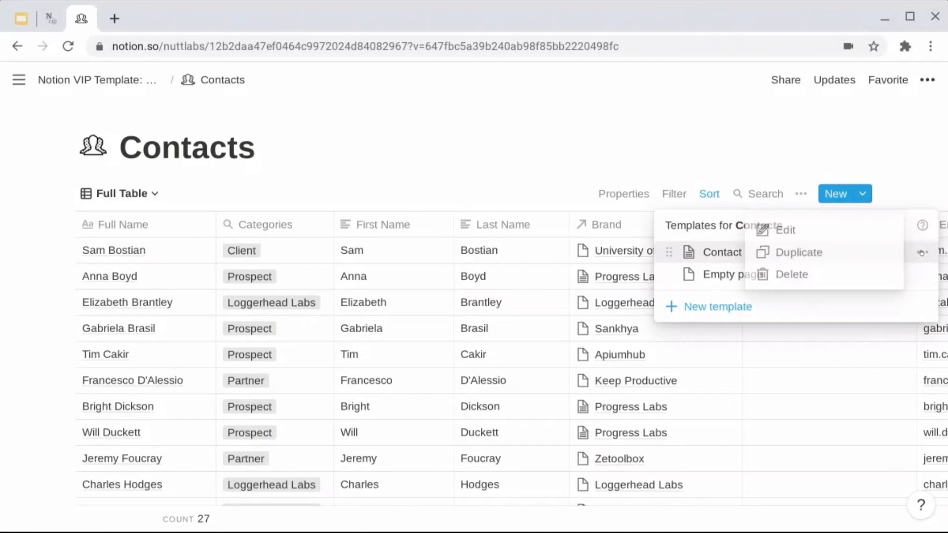
pyautogui.click(806, 230)
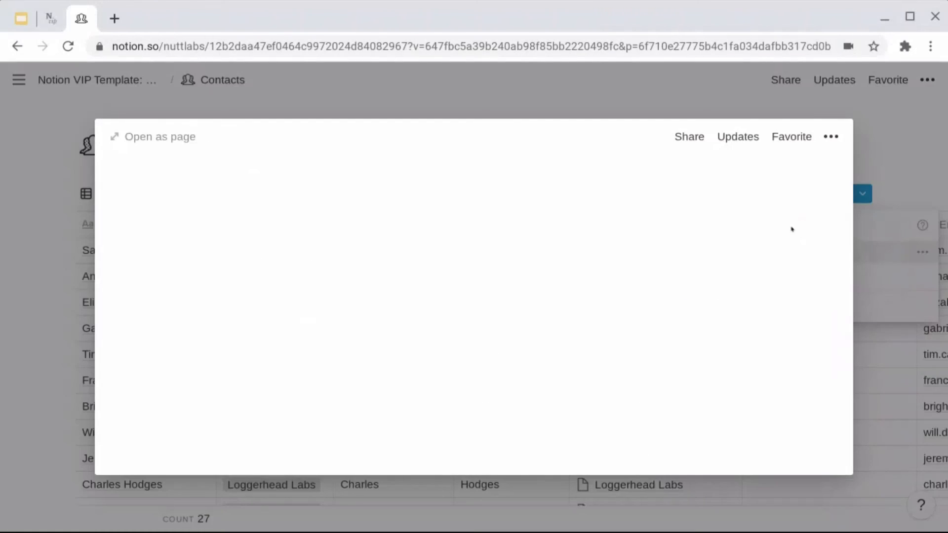
# Review the Contact template's properties down to its Notes section, and close it along with the template list.
pyautogui.scroll(-10, 536, 262)
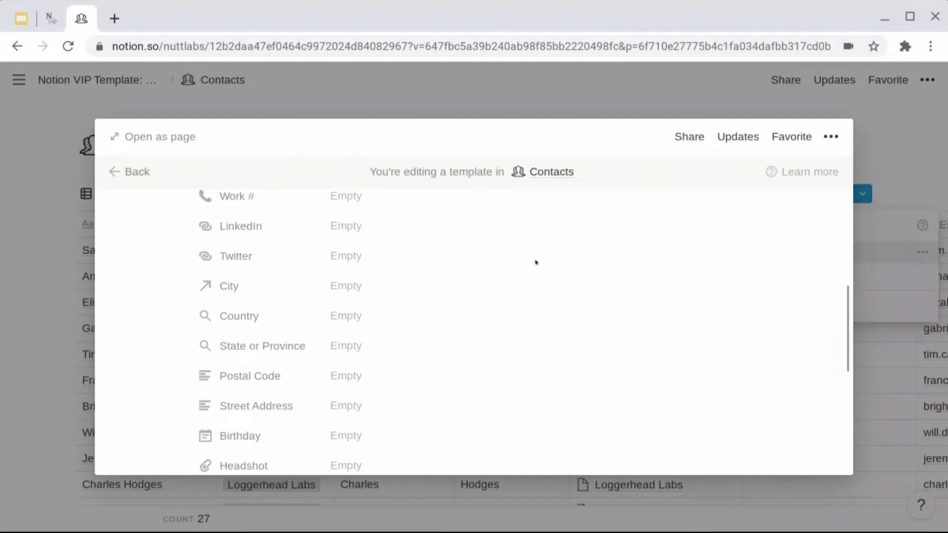
pyautogui.scroll(-3, 364, 275)
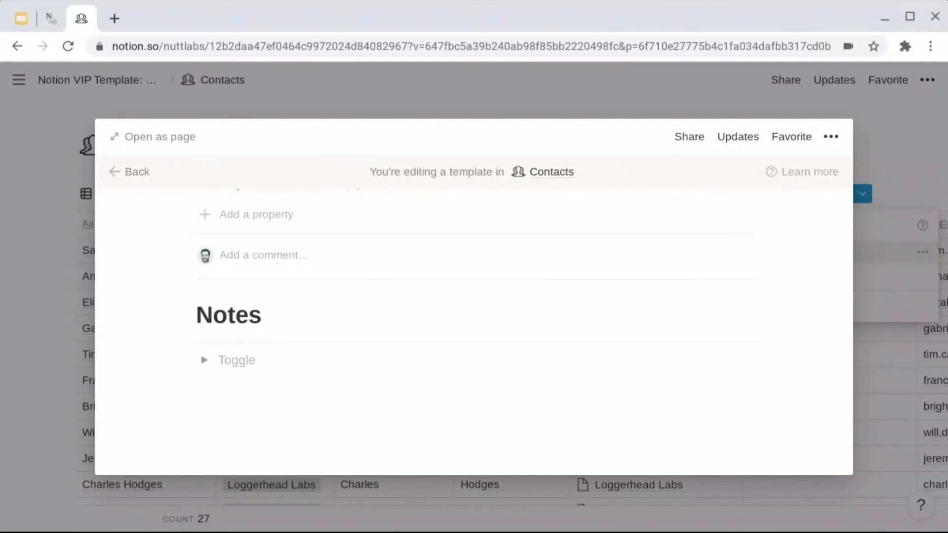
pyautogui.scroll(9, 266, 376)
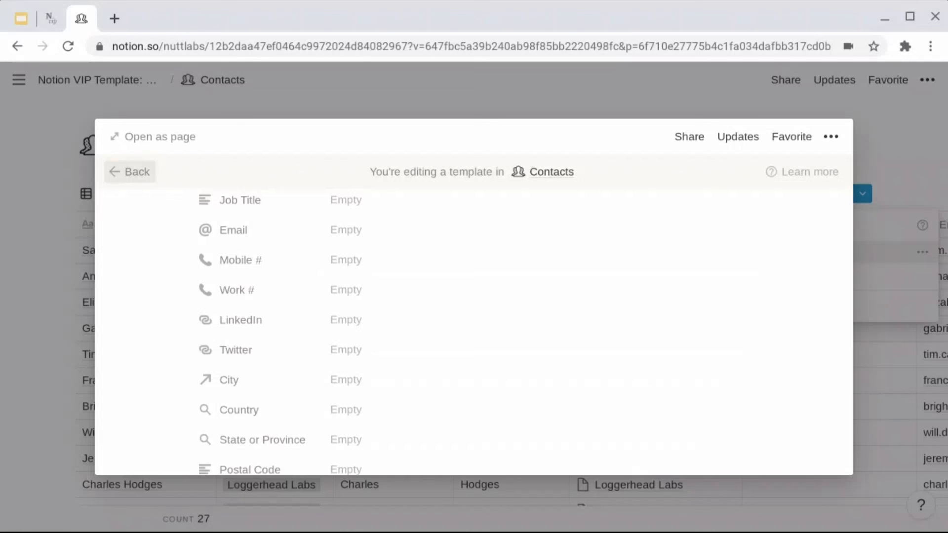
pyautogui.click(137, 172)
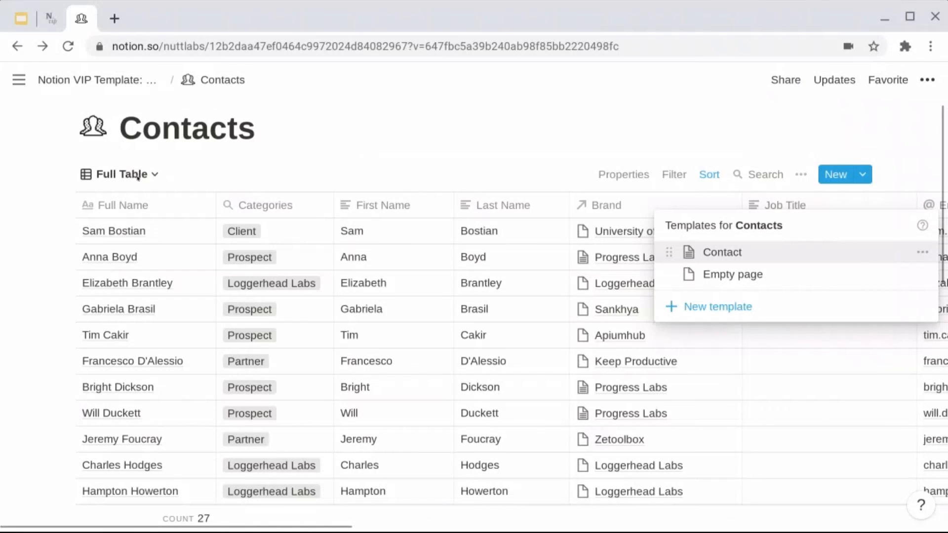
pyautogui.click(47, 157)
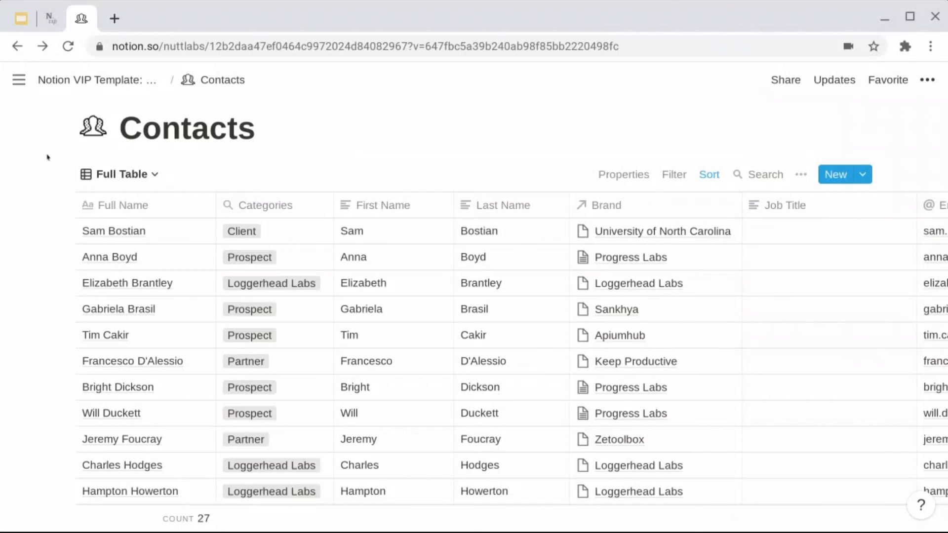
# Return to the Contact Management & Sales Pipeline template page and open the Meetings & Conversations database.
pyautogui.click(108, 82)
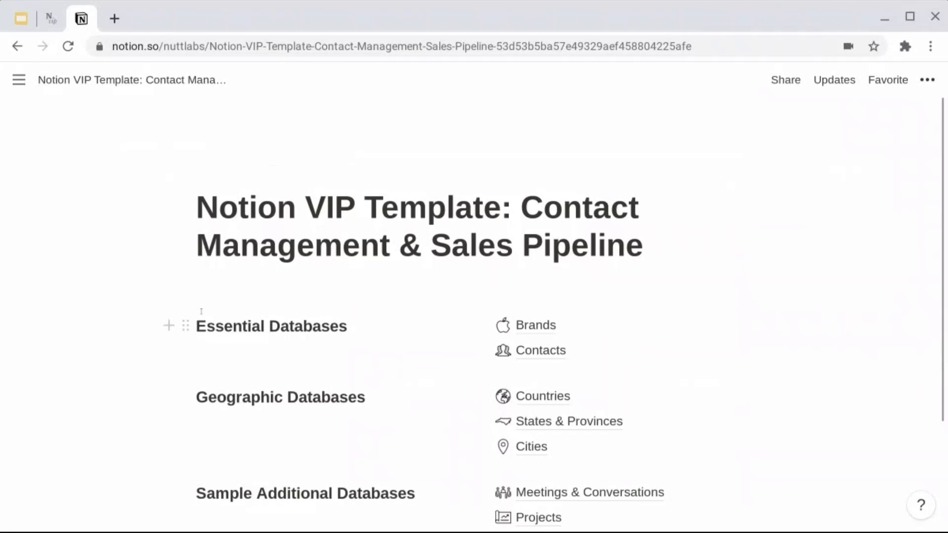
pyautogui.scroll(-2, 201, 311)
pyautogui.scroll(-2, 201, 311)
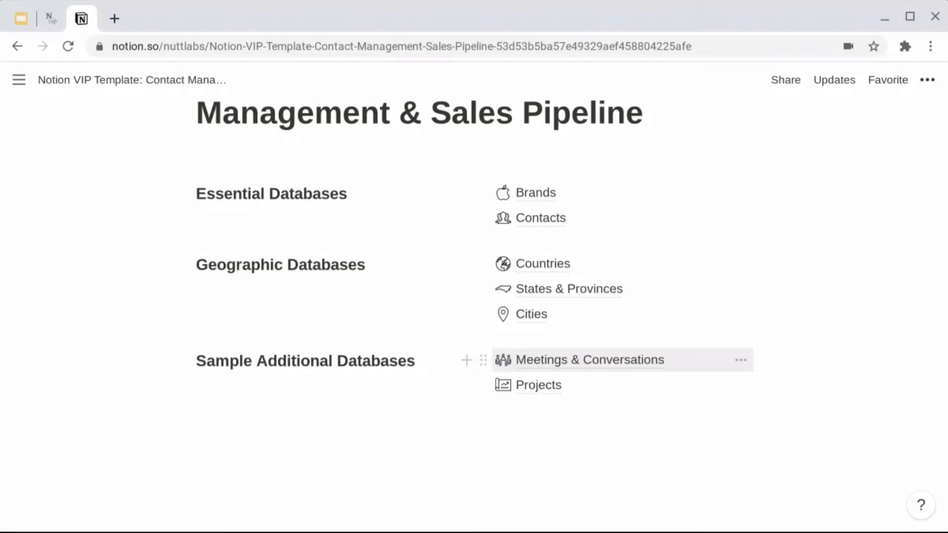
pyautogui.click(519, 361)
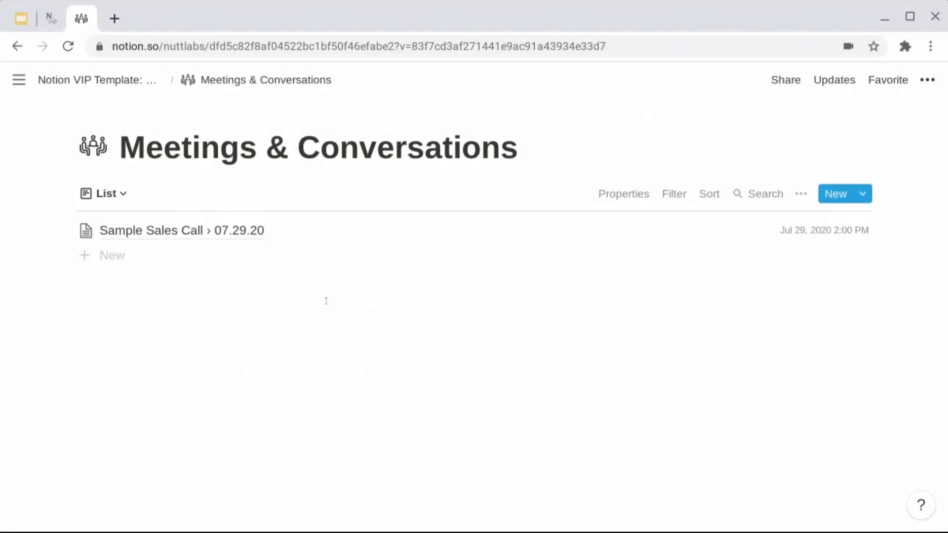
# Open the Sample Sales Call › 07.29.20 meeting and look through it down to the linked Contacts gallery.
pyautogui.click(229, 240)
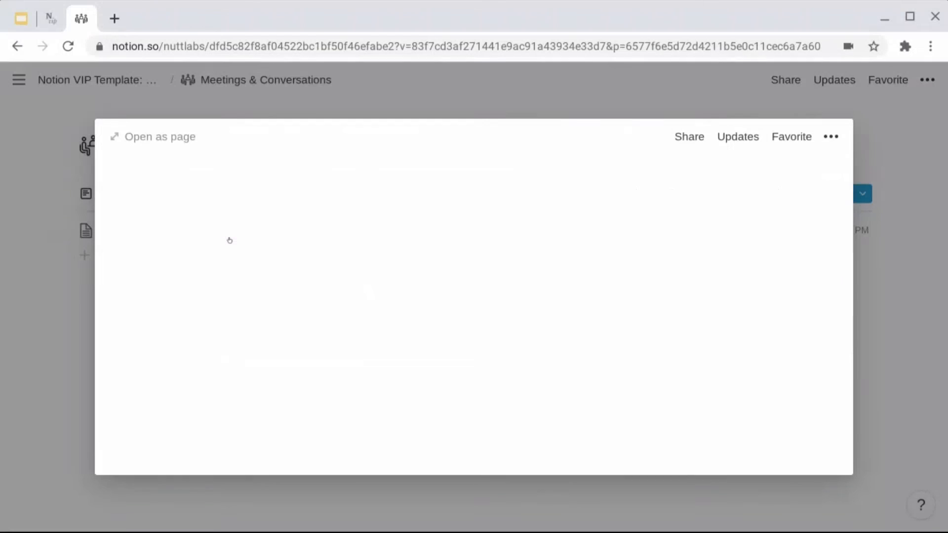
pyautogui.scroll(-4, 213, 343)
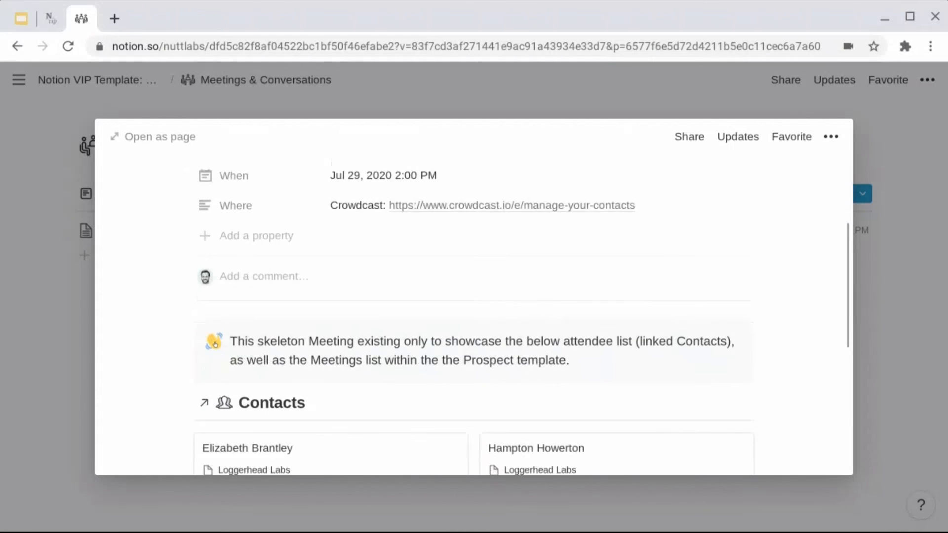
pyautogui.scroll(-3, 150, 360)
pyautogui.scroll(-2, 150, 360)
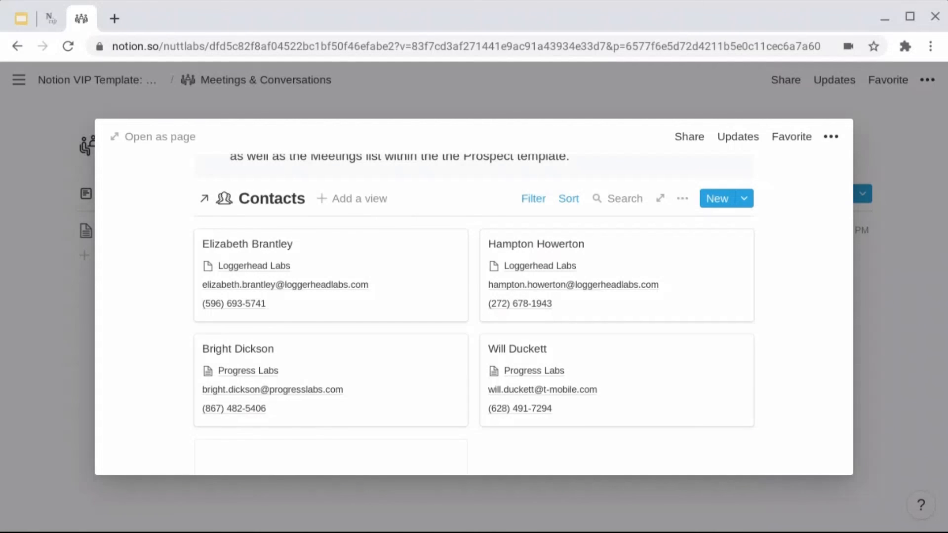
# Compare the meeting's Attendees and Prospect properties with its linked Contacts cards, and close the meeting.
pyautogui.scroll(9, 474, 296)
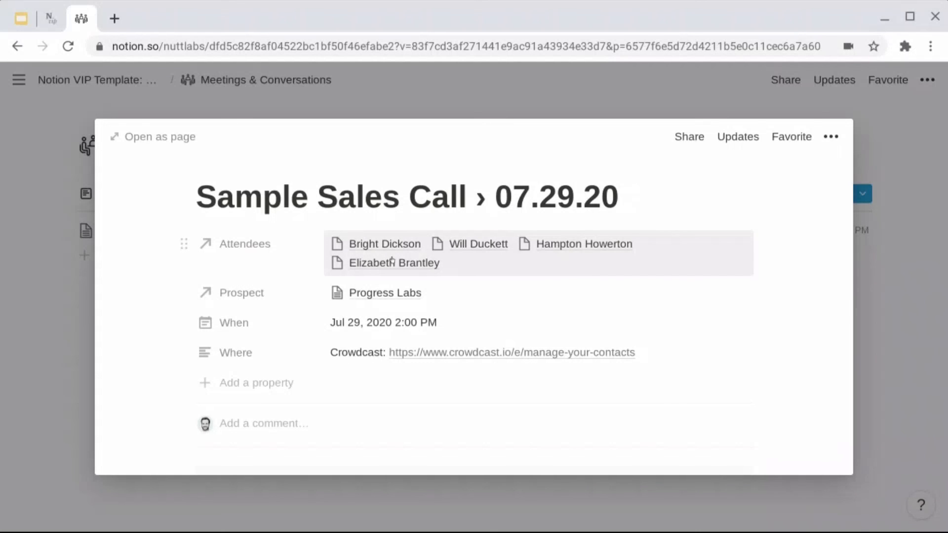
pyautogui.scroll(-6, 167, 309)
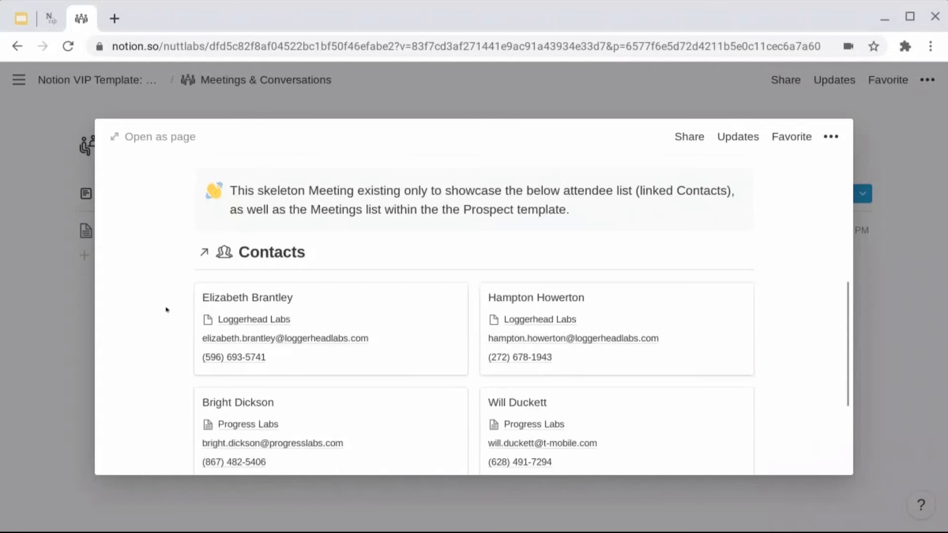
pyautogui.scroll(-1, 165, 310)
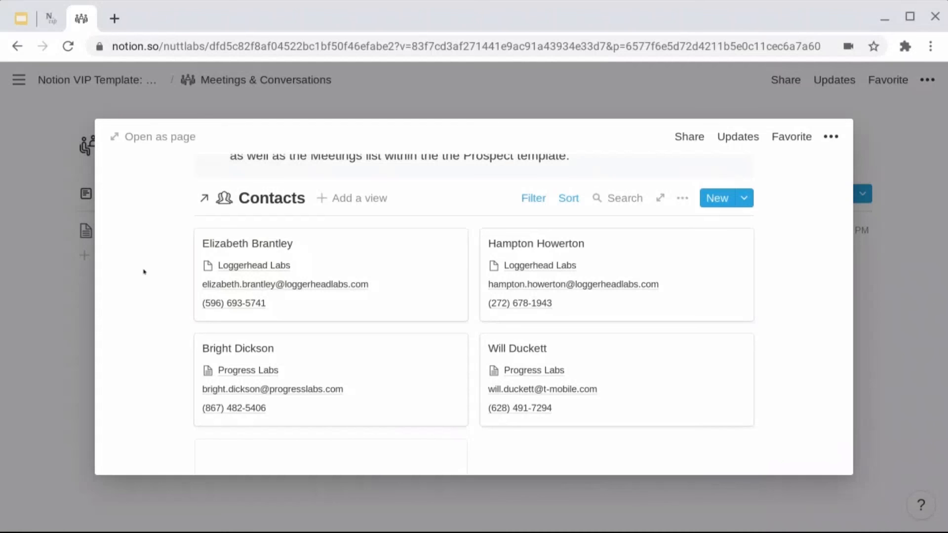
pyautogui.scroll(7, 474, 311)
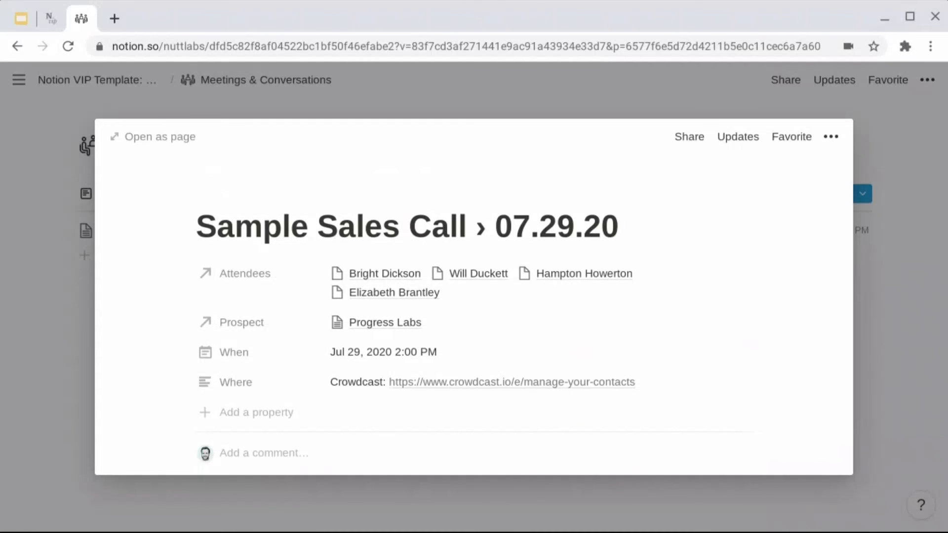
pyautogui.scroll(-2, 474, 311)
pyautogui.scroll(-5, 474, 311)
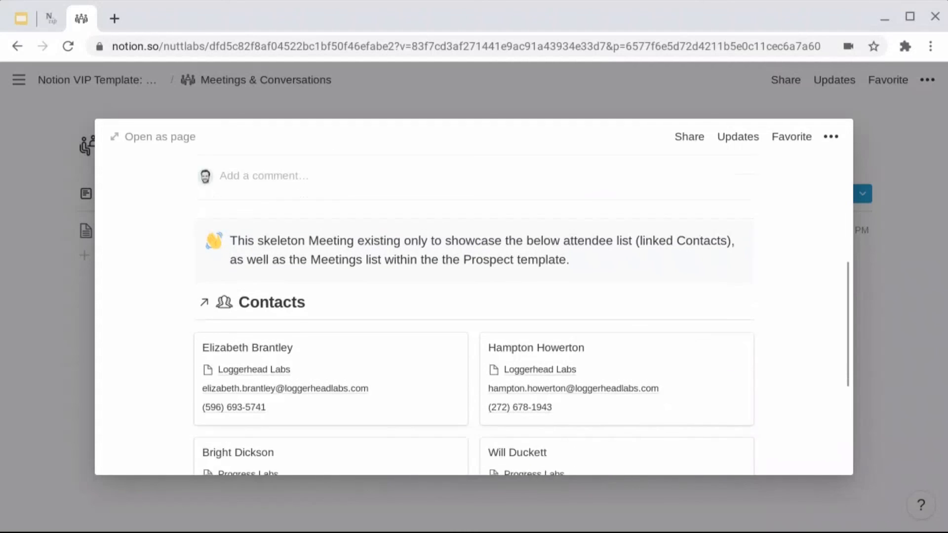
pyautogui.scroll(-3, 474, 311)
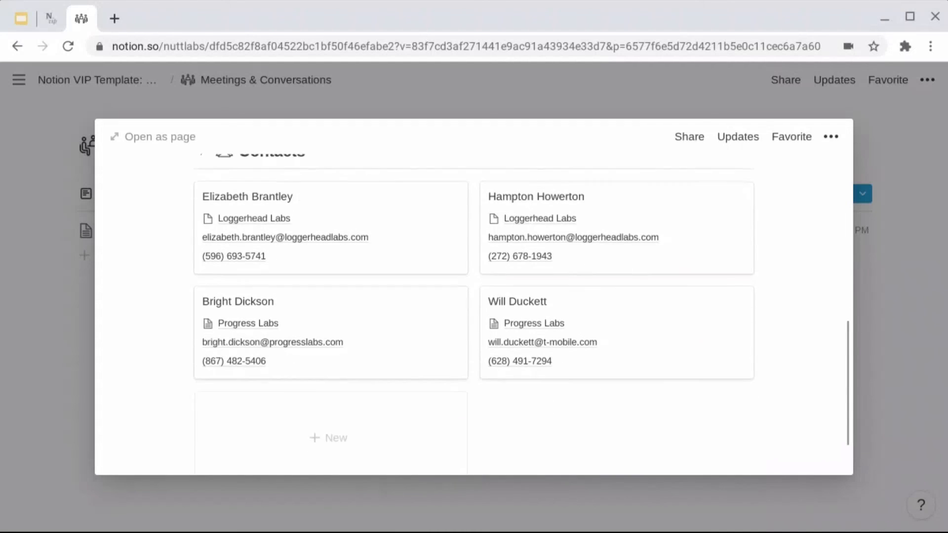
pyautogui.scroll(4, 473, 312)
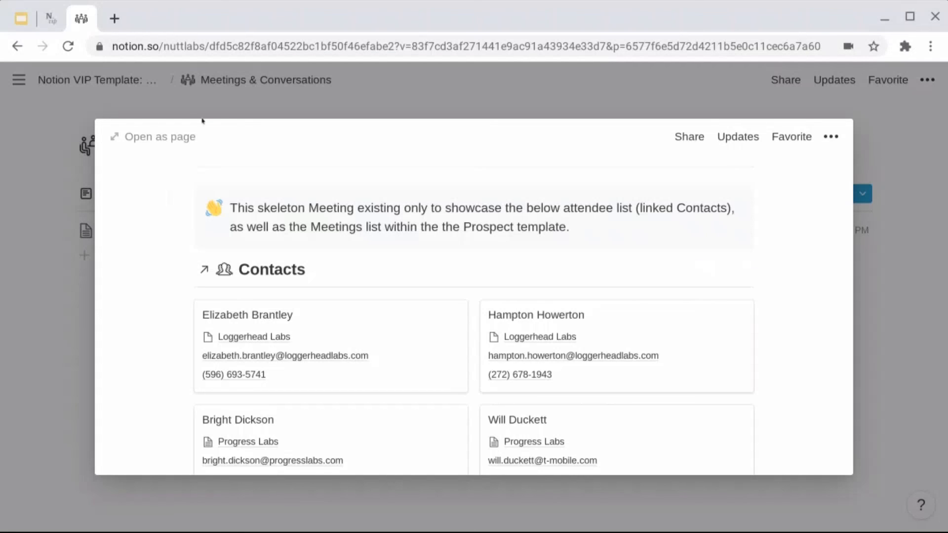
pyautogui.click(226, 103)
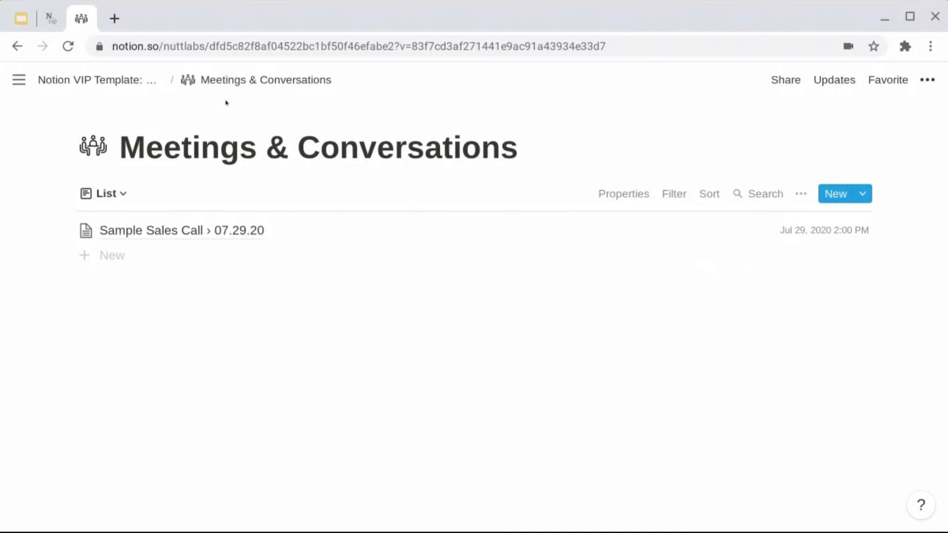
# Go back to the template's main page and open the Projects database under Sample Additional Databases.
pyautogui.click(128, 81)
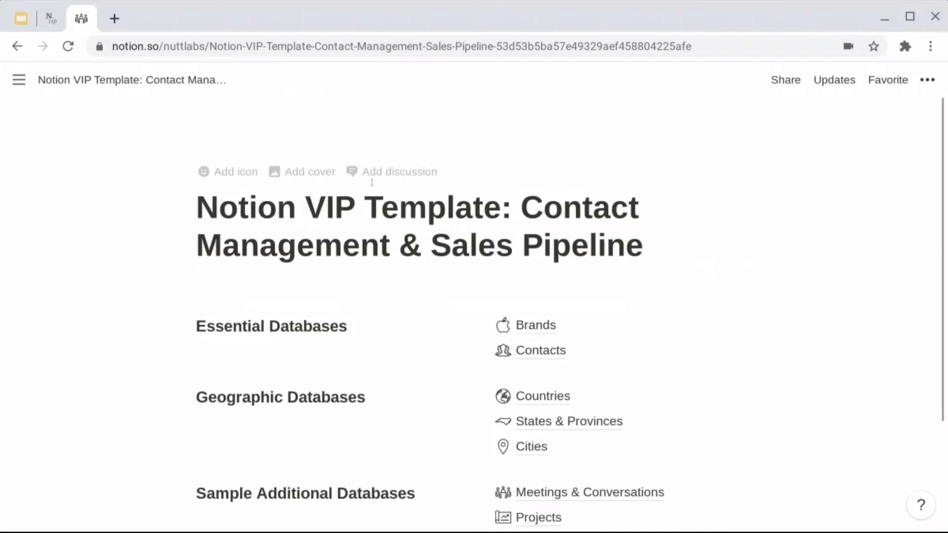
pyautogui.scroll(-2, 444, 345)
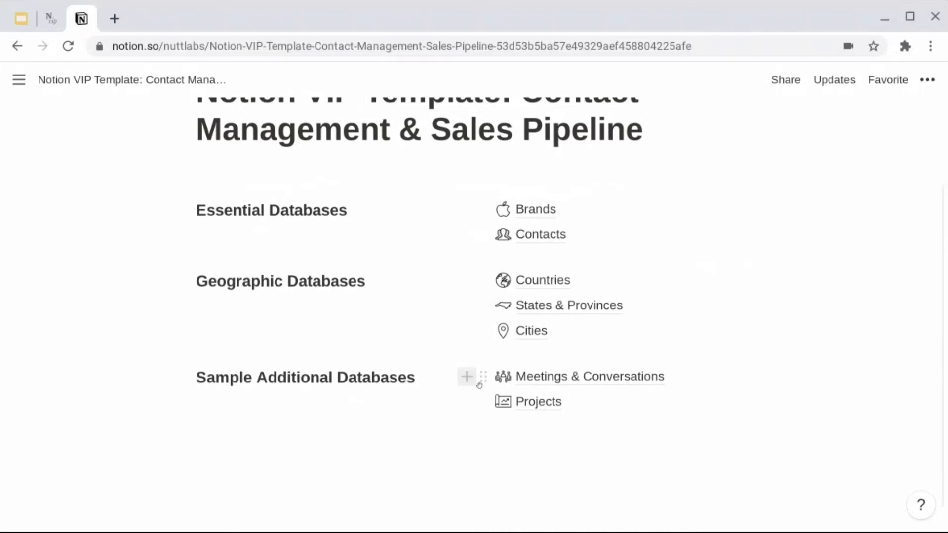
pyautogui.click(541, 403)
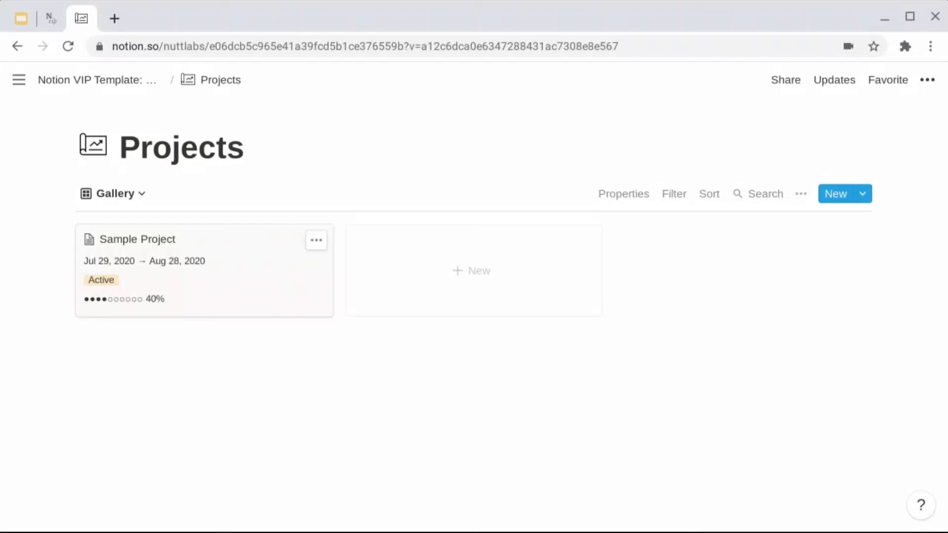
# Open the Sample Project entry and review its properties and linked Contacts gallery down to the last card.
pyautogui.click(237, 275)
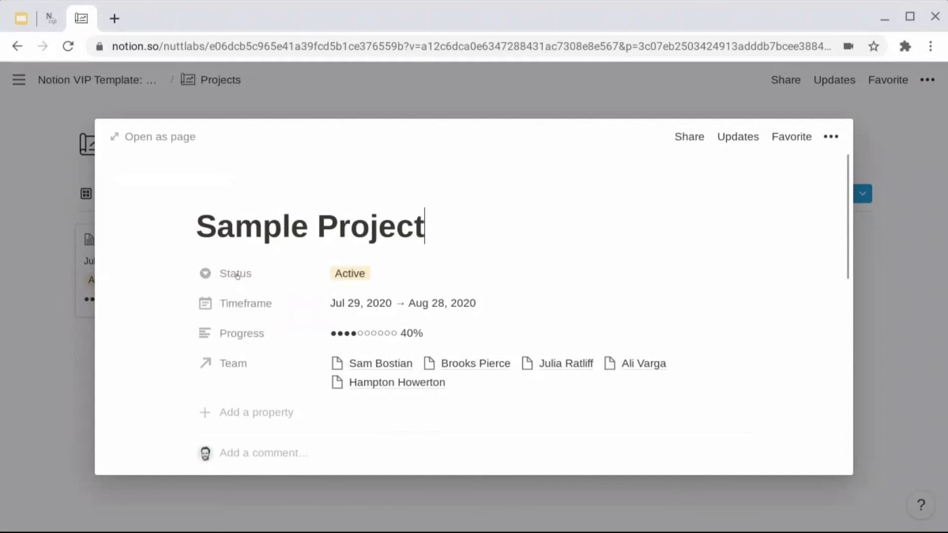
pyautogui.scroll(-2, 237, 276)
pyautogui.scroll(-4, 237, 276)
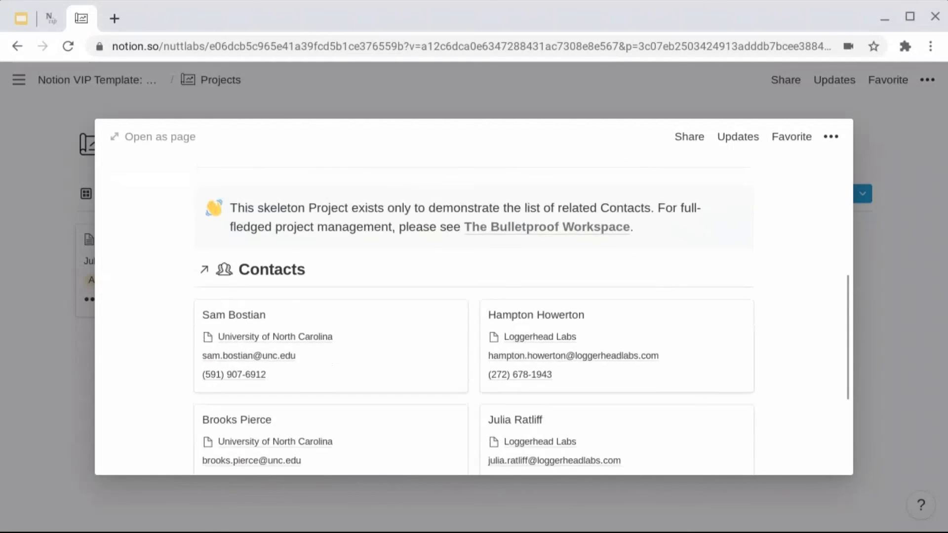
pyautogui.scroll(-1, 148, 335)
pyautogui.scroll(-2, 151, 339)
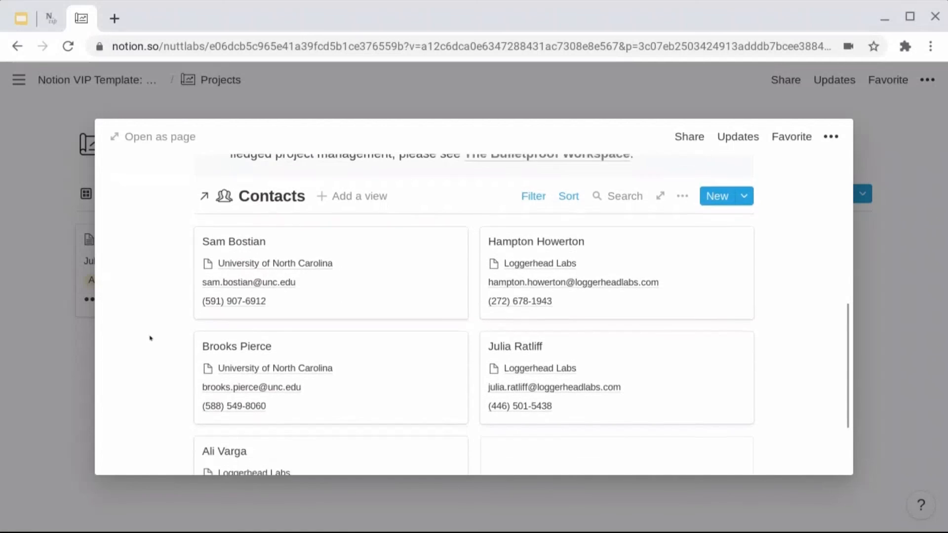
pyautogui.scroll(-2, 474, 316)
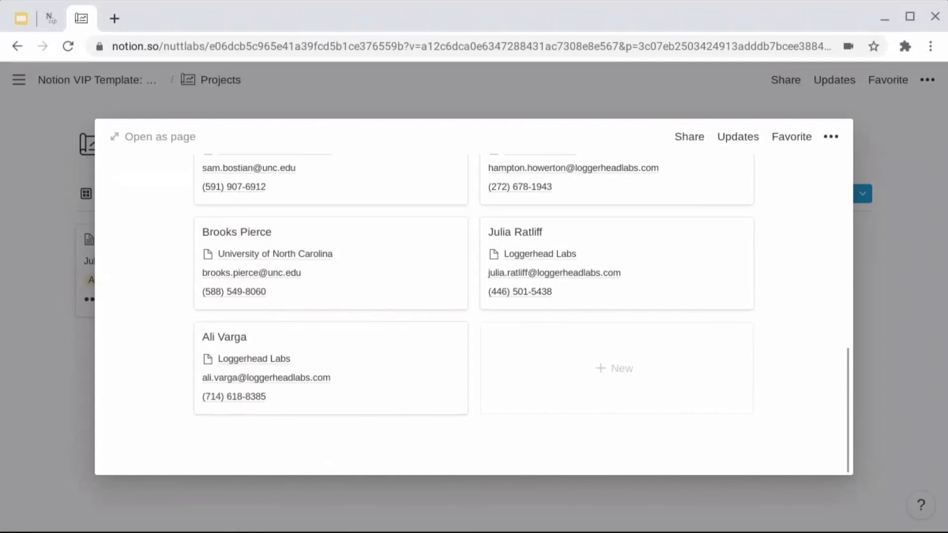
# Check the Sample Project's Team property against the linked contacts and close the project.
pyautogui.scroll(5, 474, 316)
pyautogui.scroll(5, 185, 344)
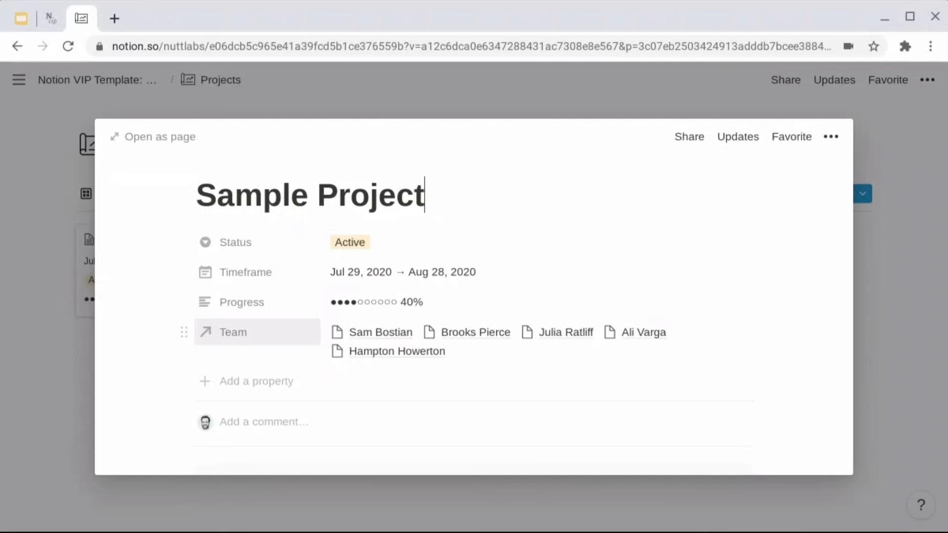
pyautogui.click(301, 98)
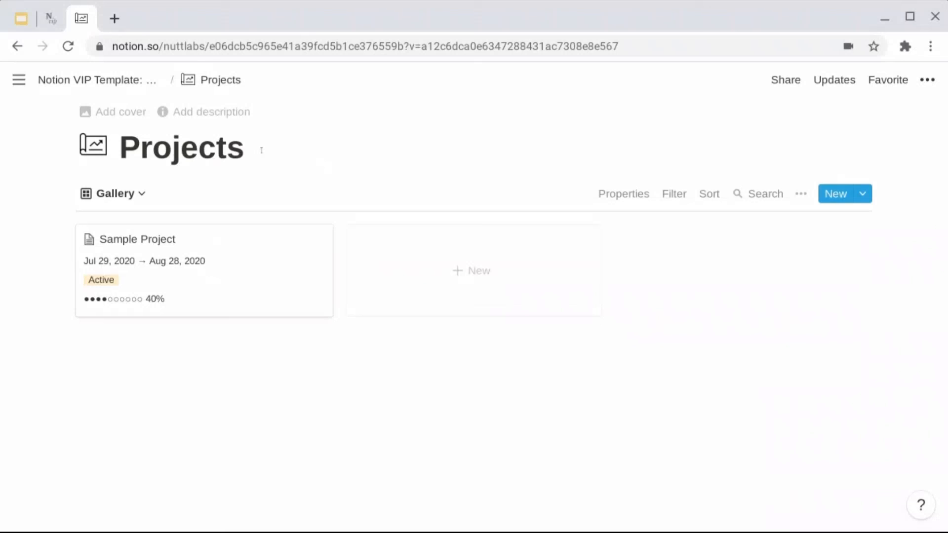
# Return from Projects to the template's main page and look over its list of databases.
pyautogui.click(97, 80)
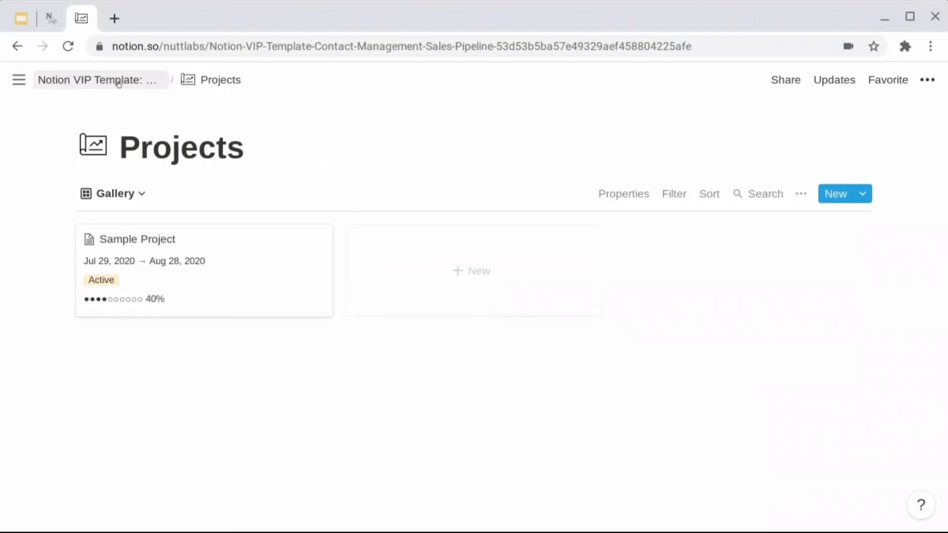
pyautogui.scroll(-3, 145, 385)
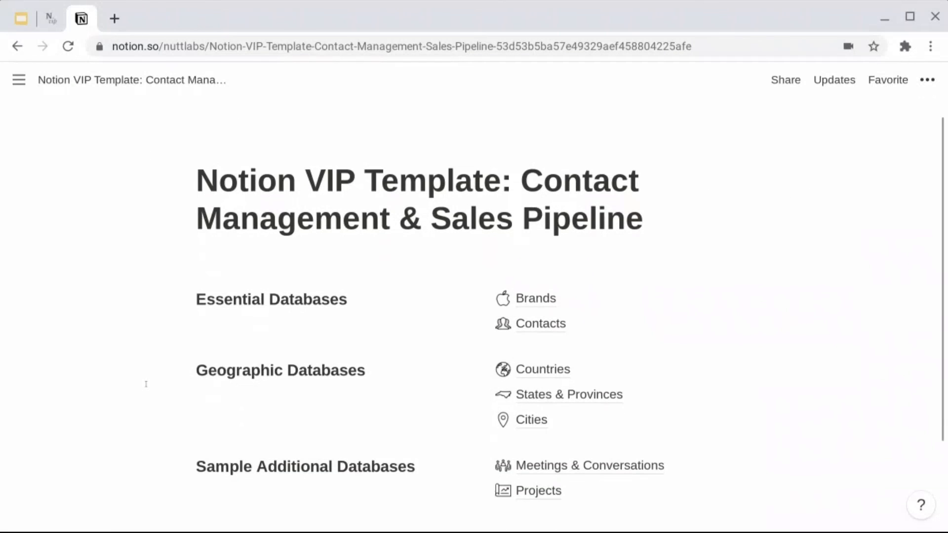
pyautogui.scroll(1, 146, 384)
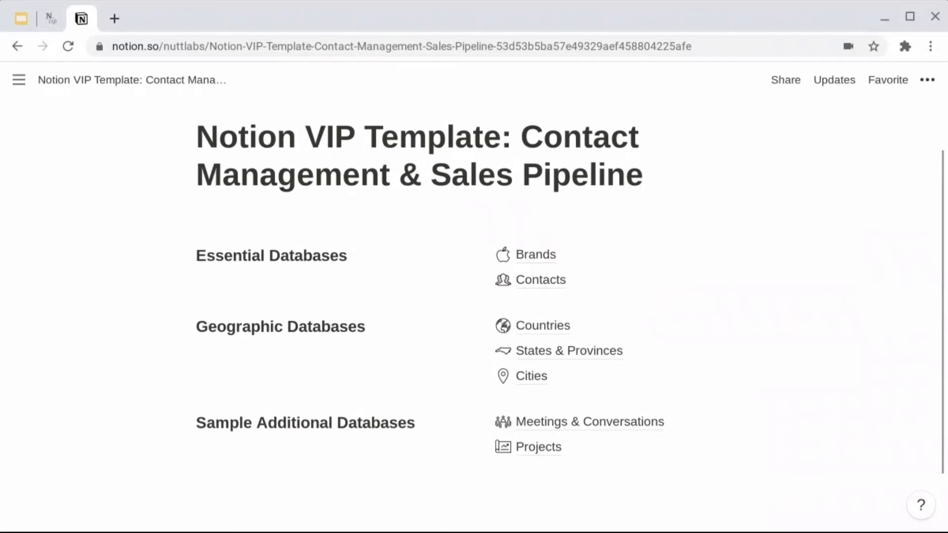